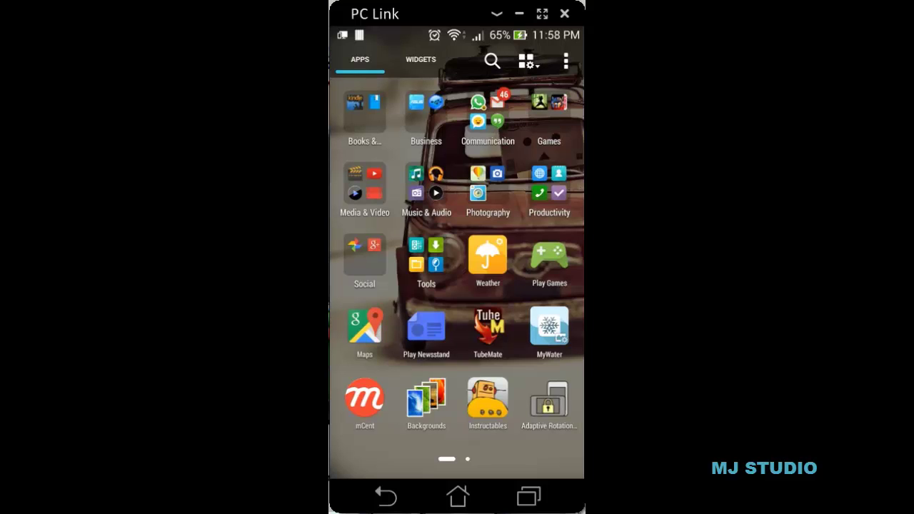
- Open the Vertua Tennis Challange folder on the MicroSD card in ES File Explorer and look into its jp.co.sega.vtc data folder
left_click_drag(529, 285, 386, 286)
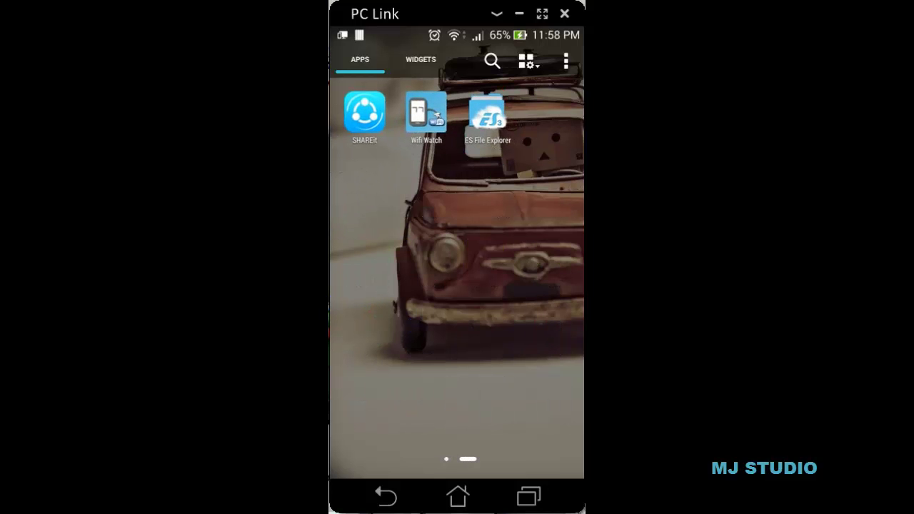
left_click(488, 114)
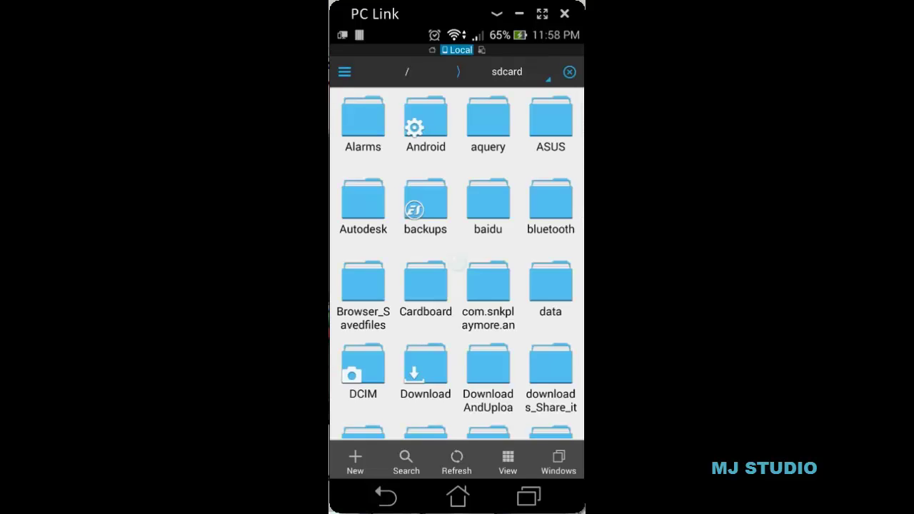
left_click(508, 71)
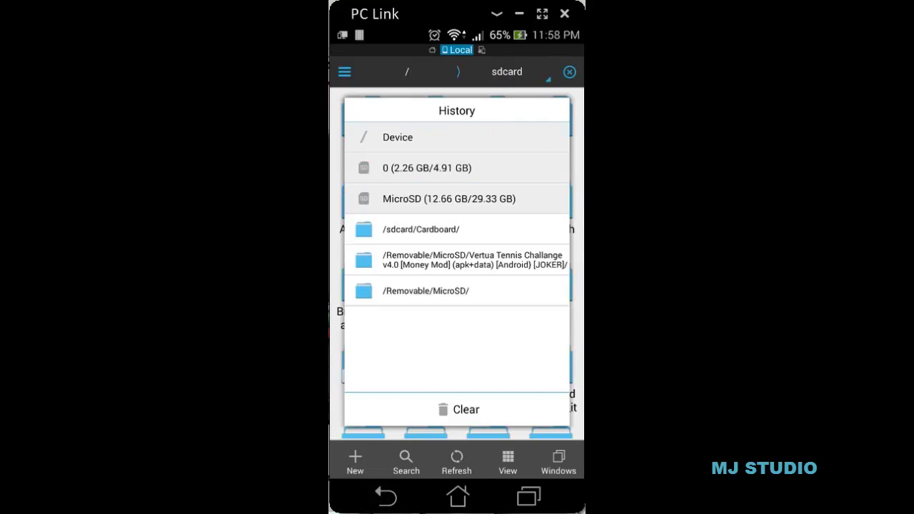
left_click(448, 199)
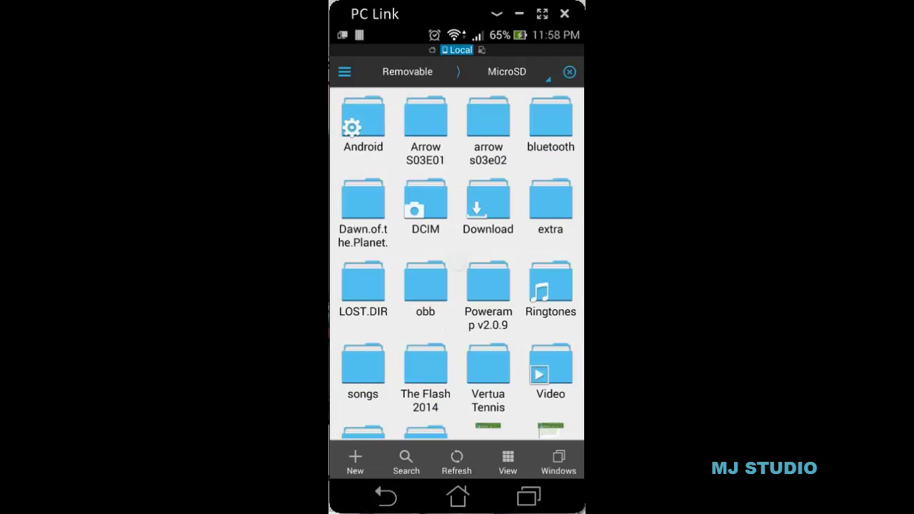
scroll(457, 264, "down", 4)
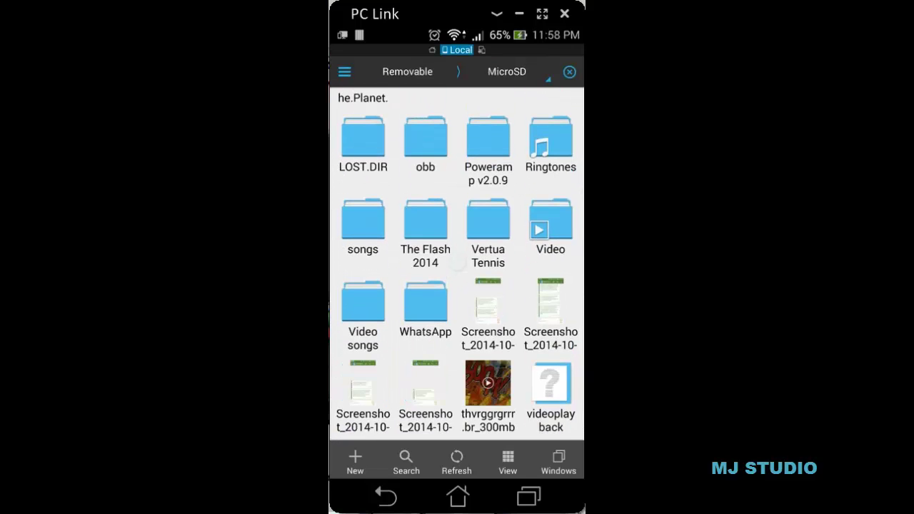
left_click(457, 263)
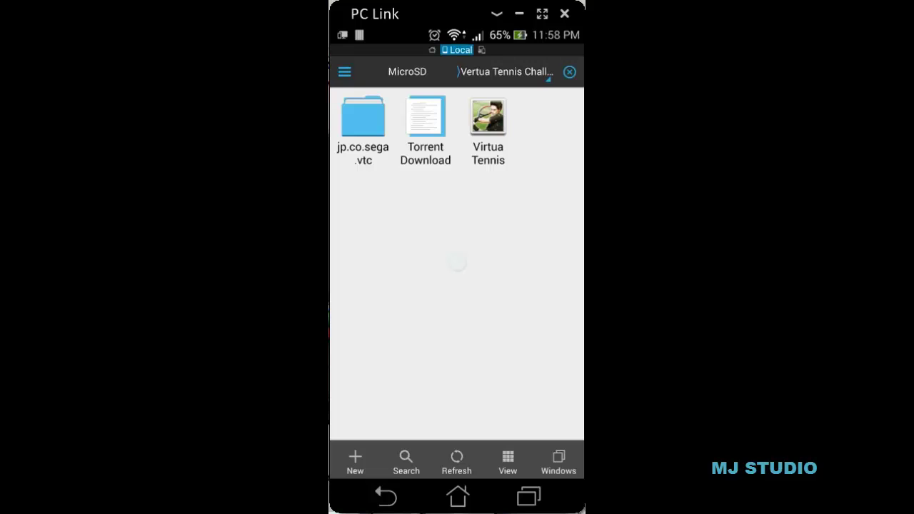
left_click(362, 128)
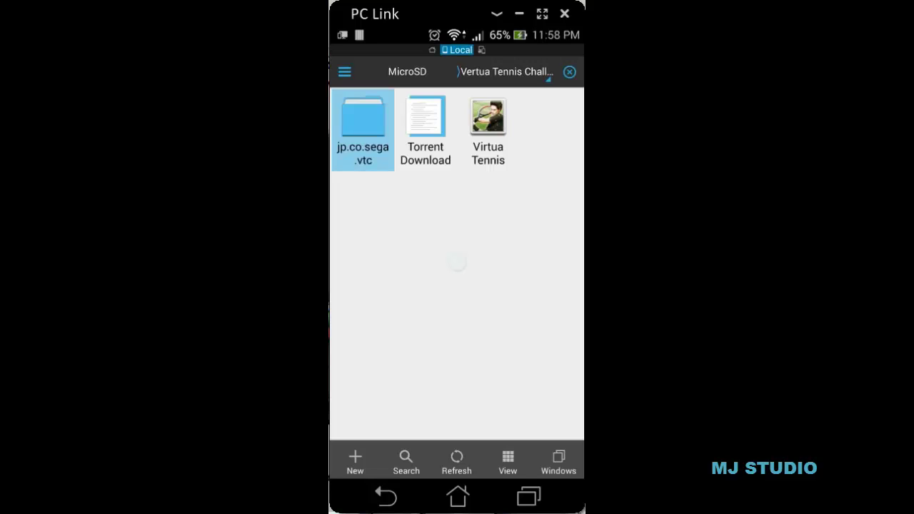
left_click(386, 497)
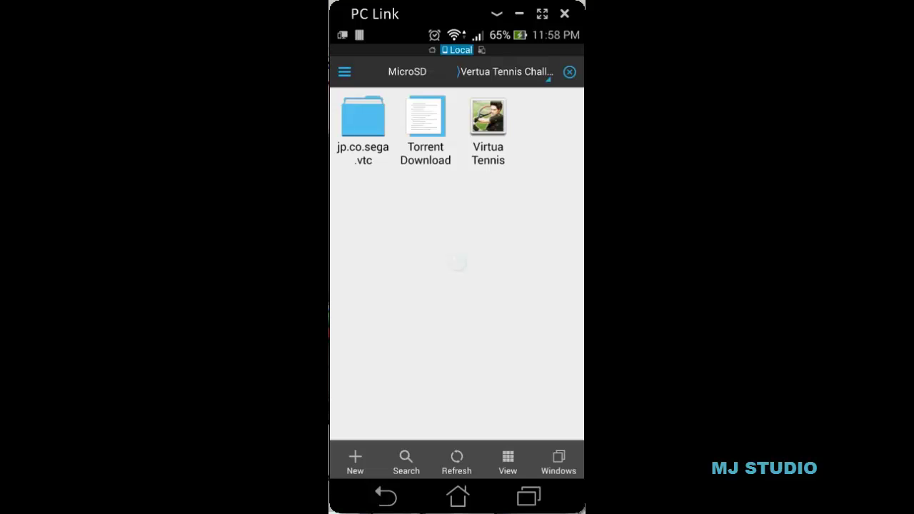
- Install Virtua Tennis Challenge from its APK file and finish without opening the game
left_click(488, 121)
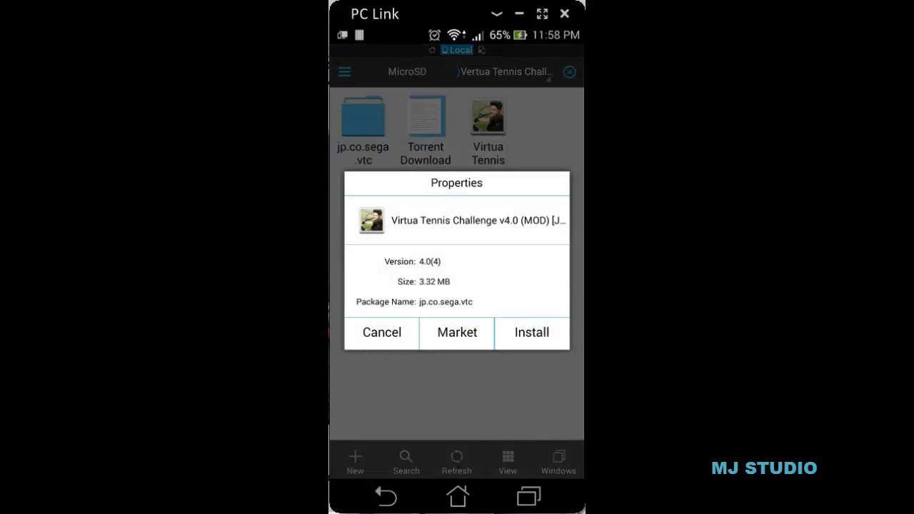
left_click(532, 333)
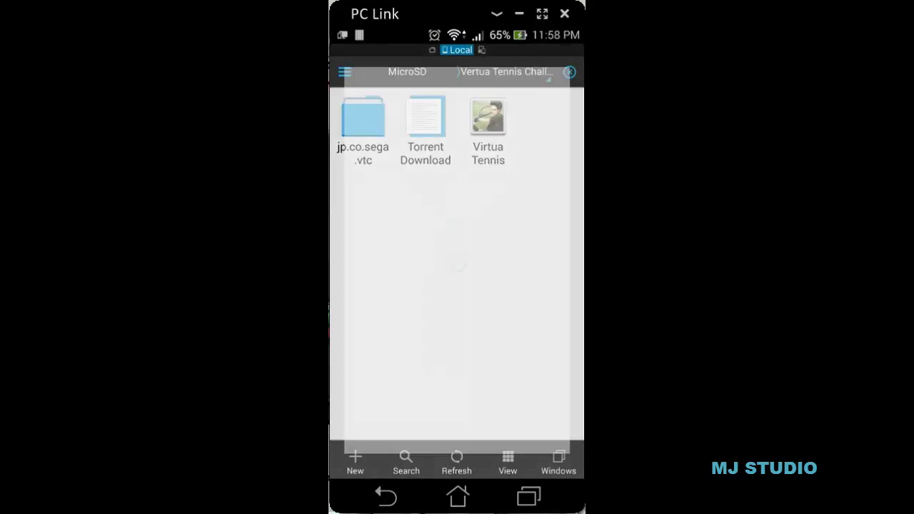
left_click(521, 462)
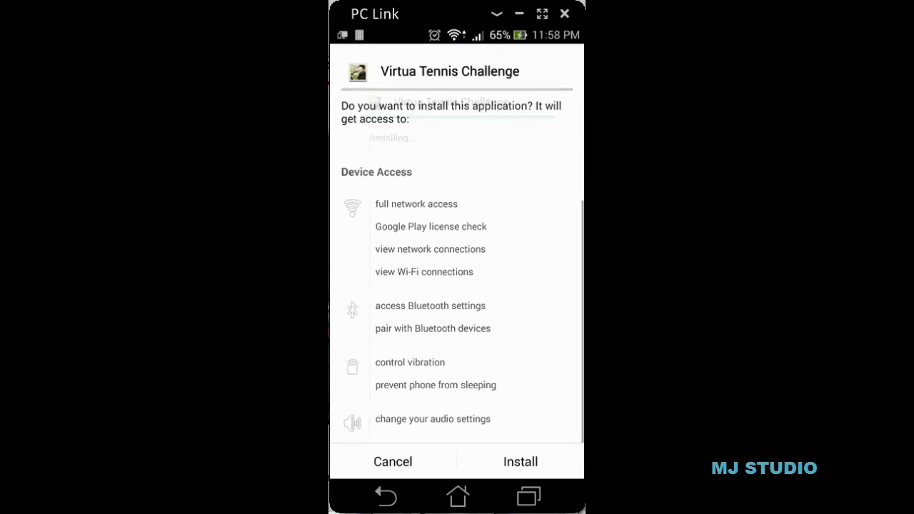
left_click(521, 462)
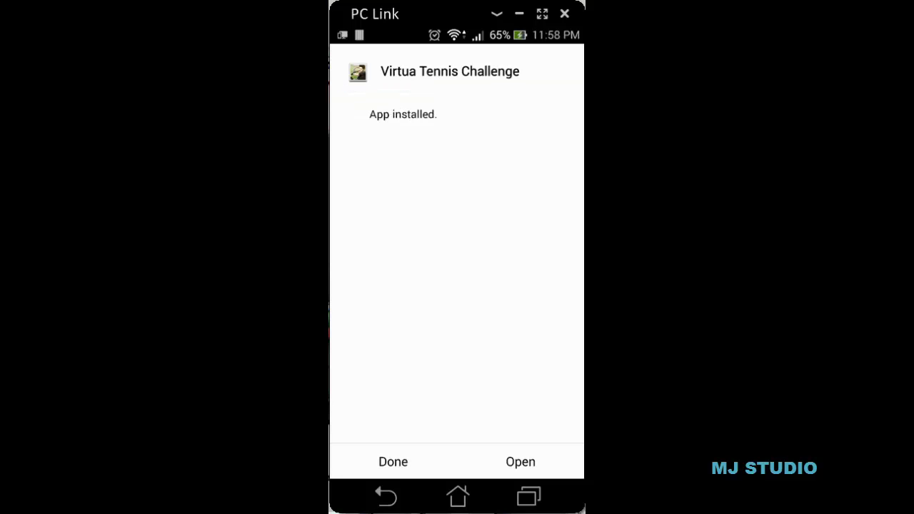
left_click(393, 462)
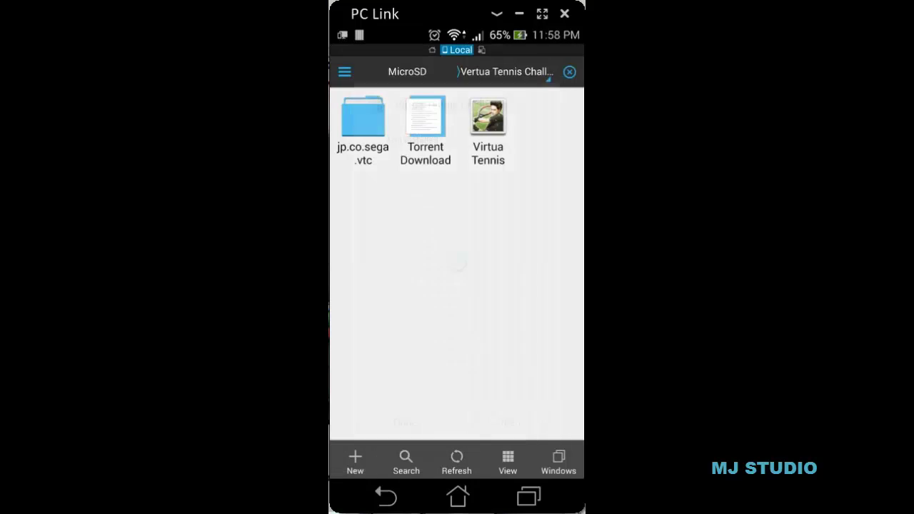
- Leave the file explorer and open the phone's Settings
left_click(386, 496)
left_click(386, 497)
left_click(386, 497)
left_click(385, 497)
left_click_drag(529, 286, 386, 286)
left_click_drag(532, 34, 532, 322)
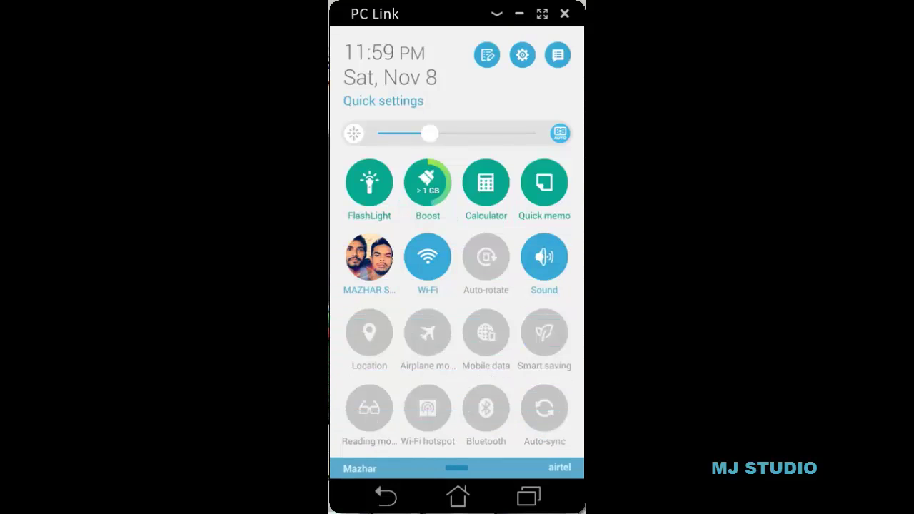
left_click(523, 55)
- Check the storage details of Virtua Tennis Challenge among the moveable apps, and return to the main settings list
scroll(458, 286, "down", 3)
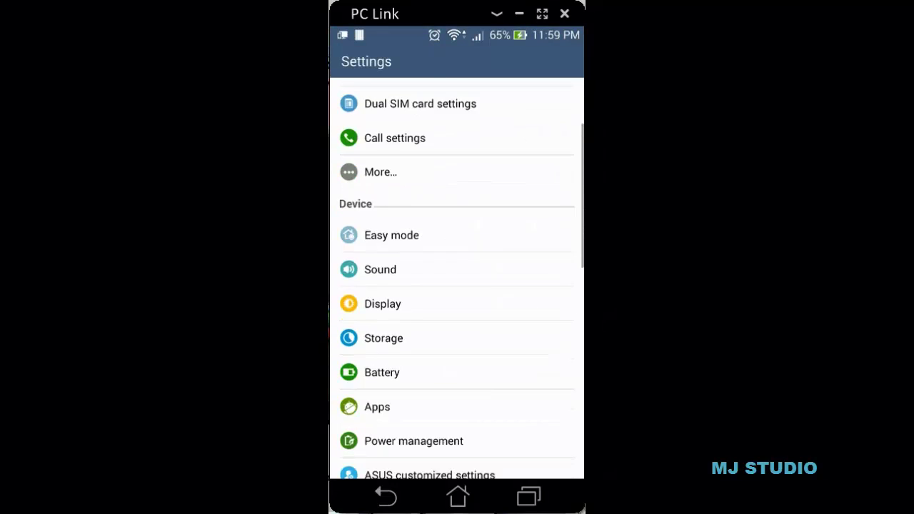
scroll(457, 286, "down", 1)
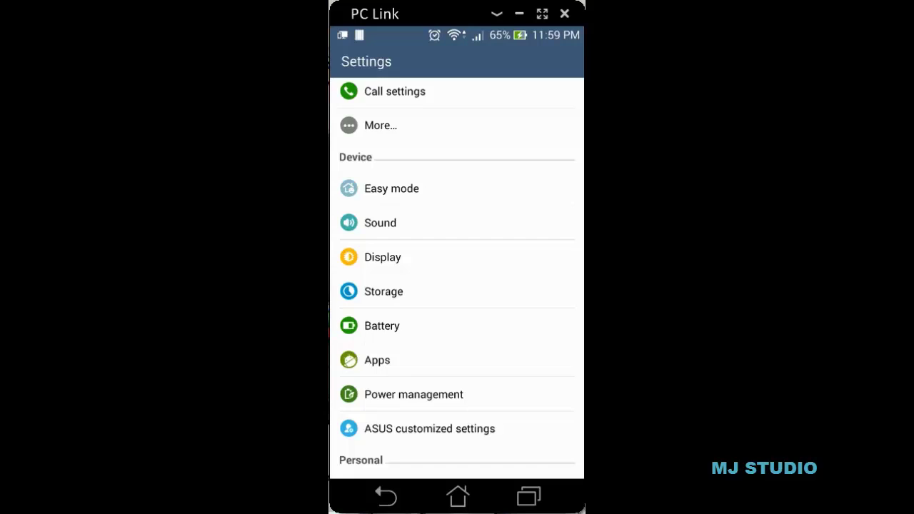
left_click(377, 360)
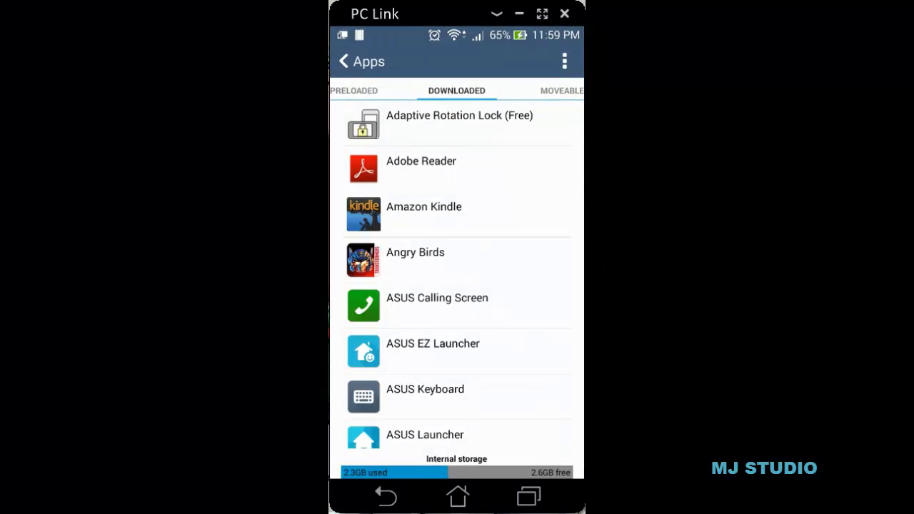
left_click_drag(529, 286, 385, 286)
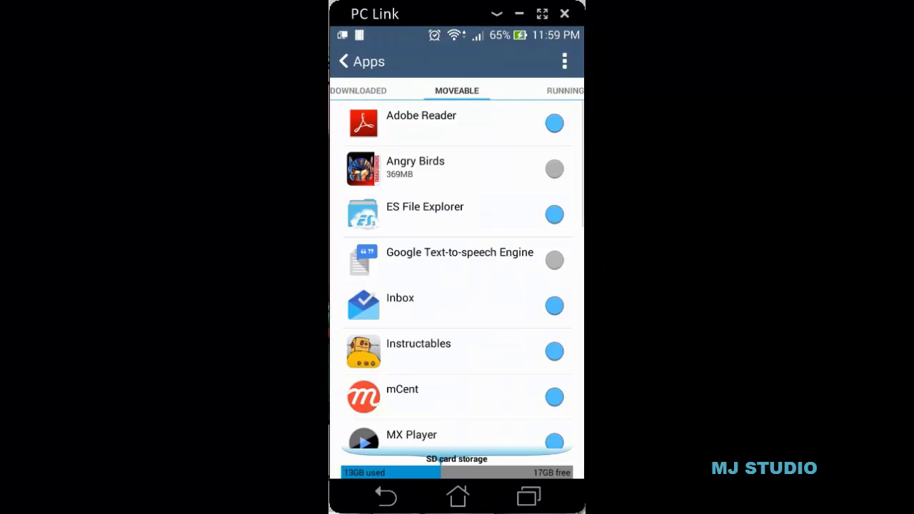
scroll(457, 275, "down", 10)
scroll(458, 275, "down", 1)
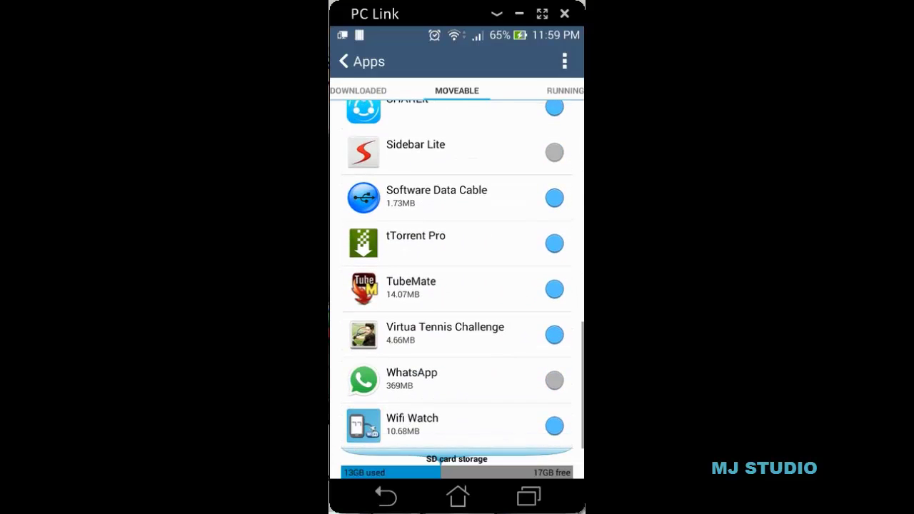
scroll(458, 275, "up", 1)
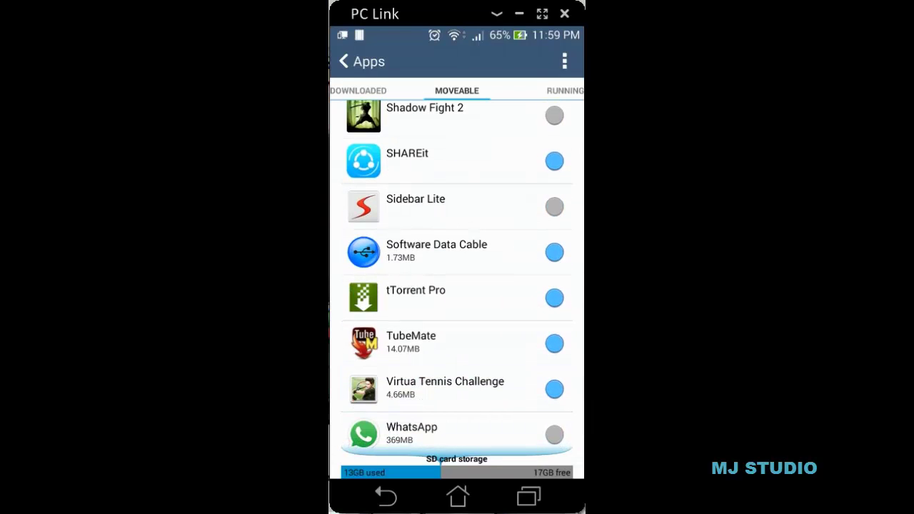
left_click(445, 389)
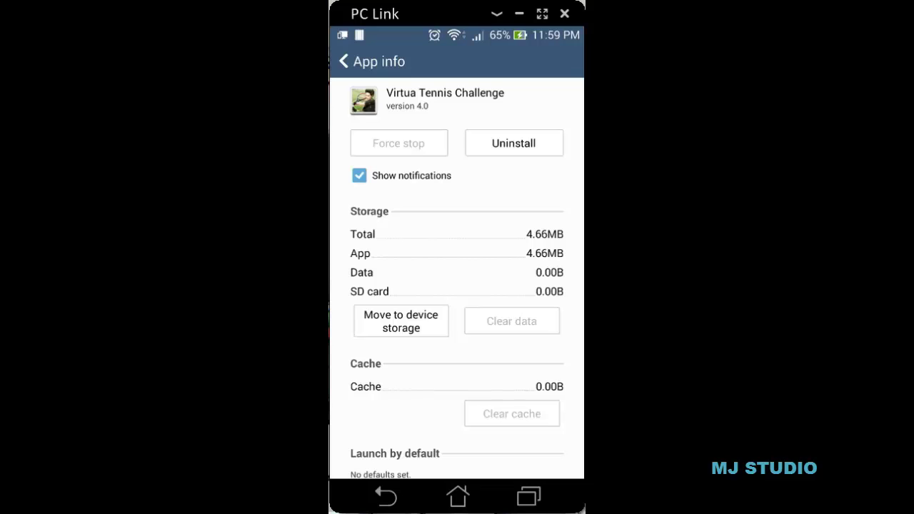
left_click(385, 496)
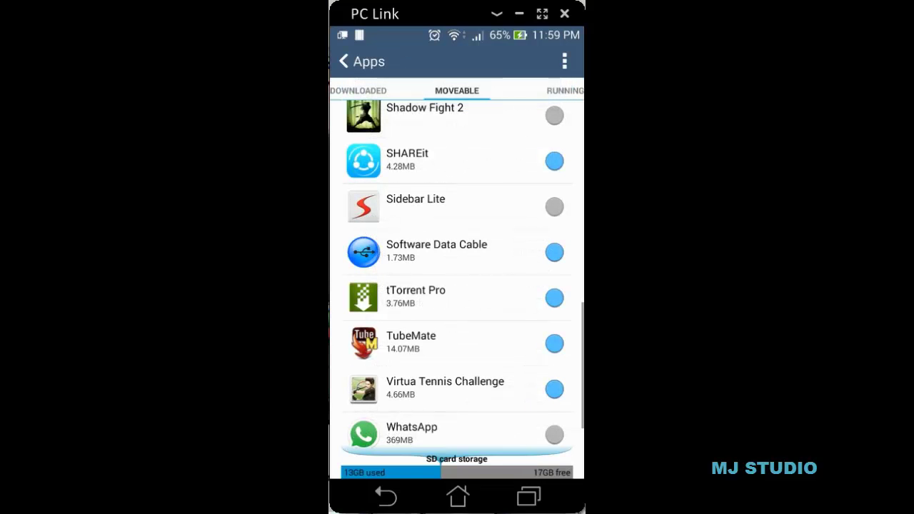
left_click(386, 496)
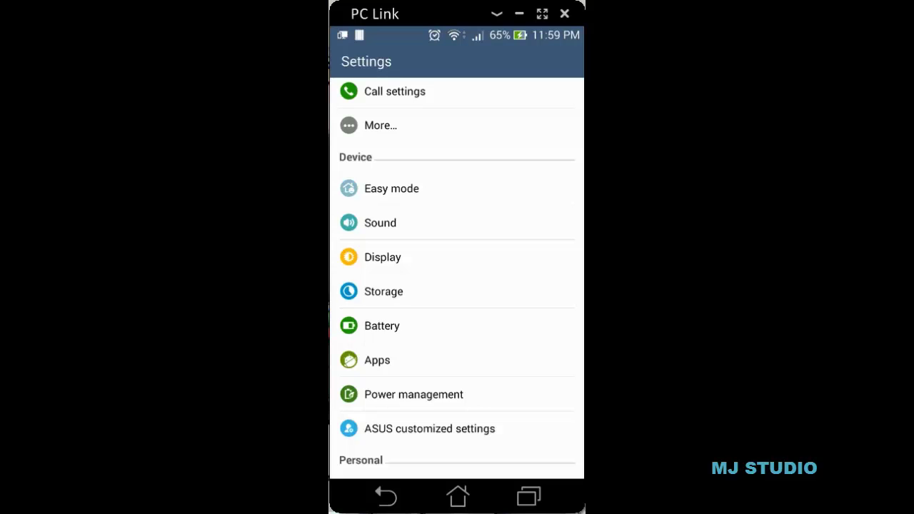
- Review the default installation location in the ASUS customized app installation settings, and return to the home screen
scroll(457, 278, "down", 2)
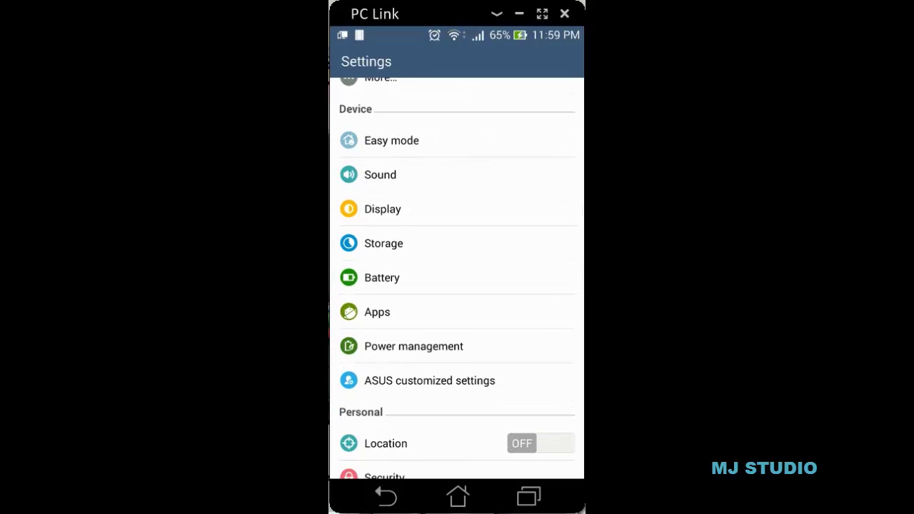
left_click(429, 380)
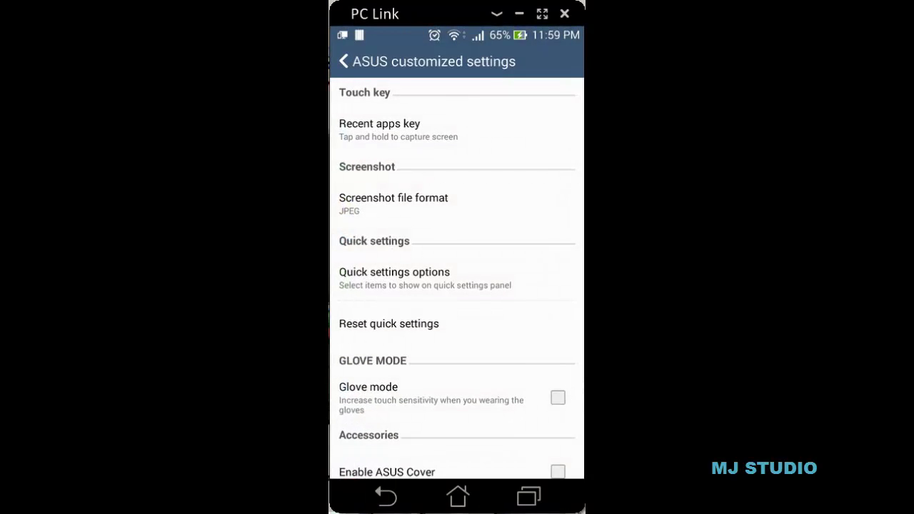
scroll(458, 278, "down", 3)
left_click(400, 456)
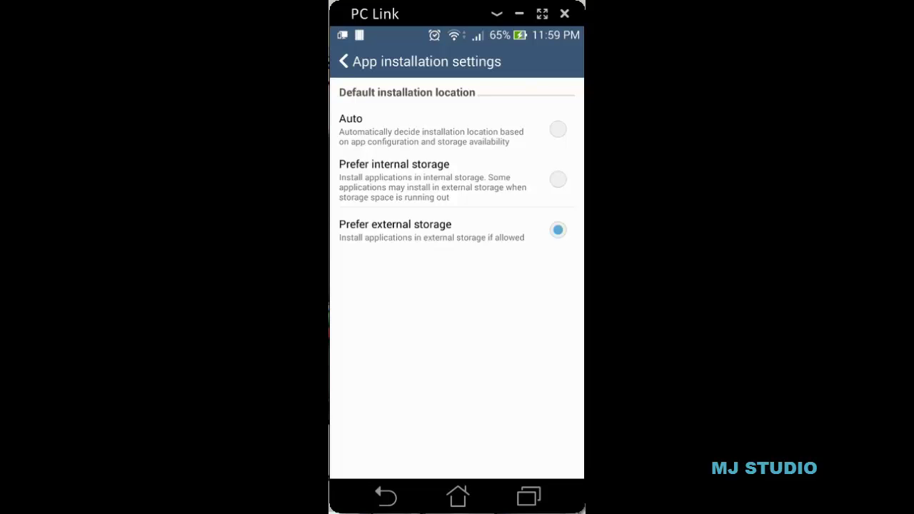
left_click(386, 496)
left_click(385, 496)
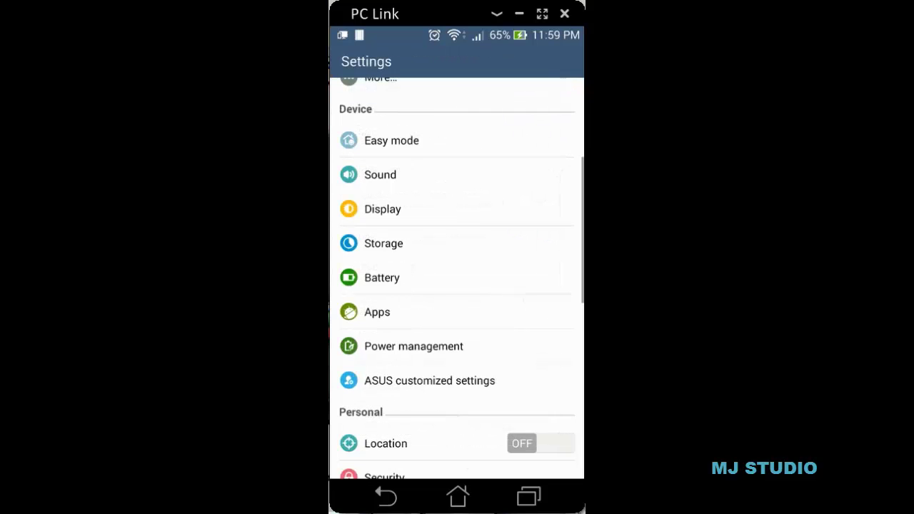
key("Escape")
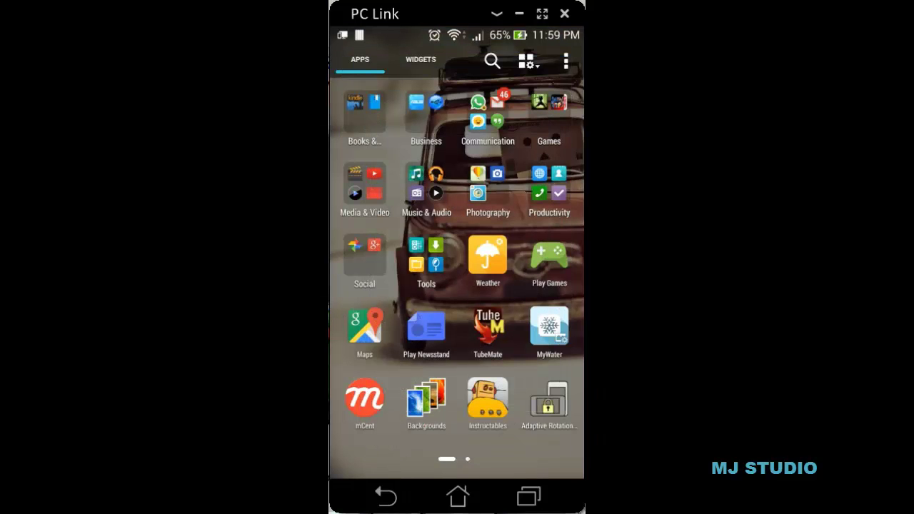
key("Escape")
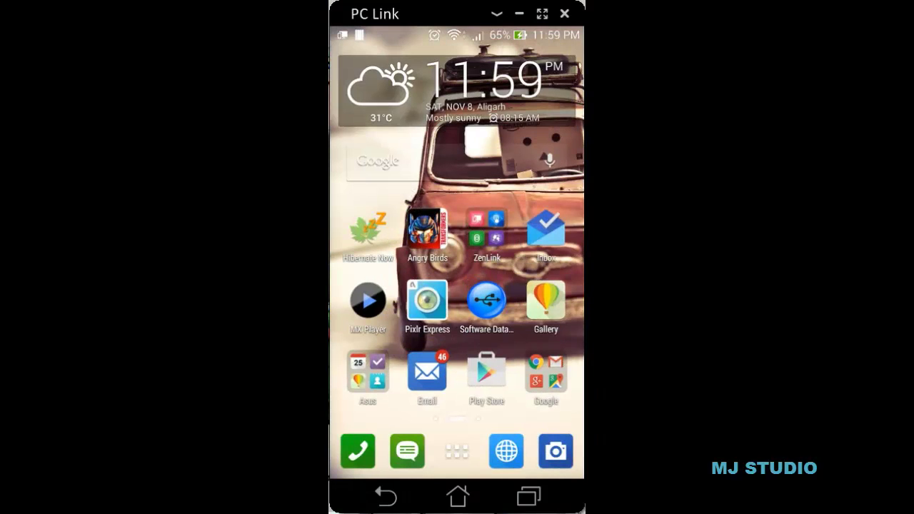
left_click_drag(529, 285, 386, 285)
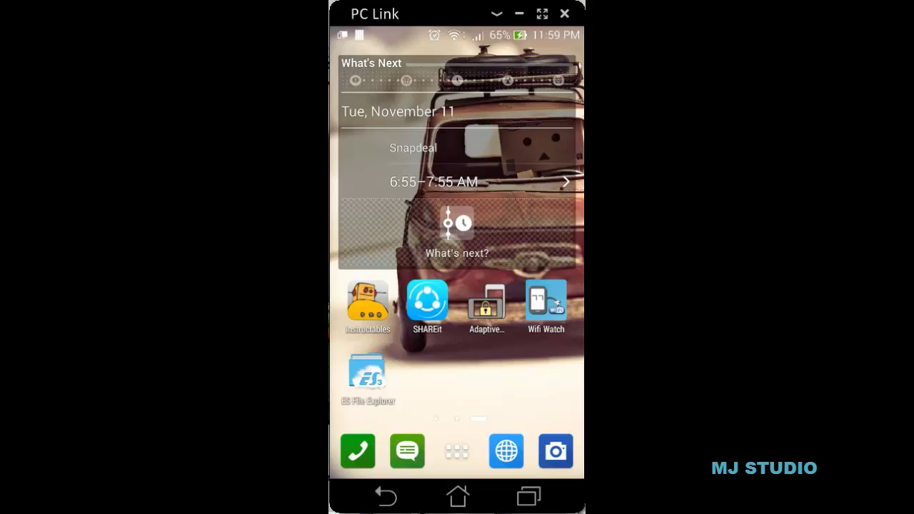
key("Left")
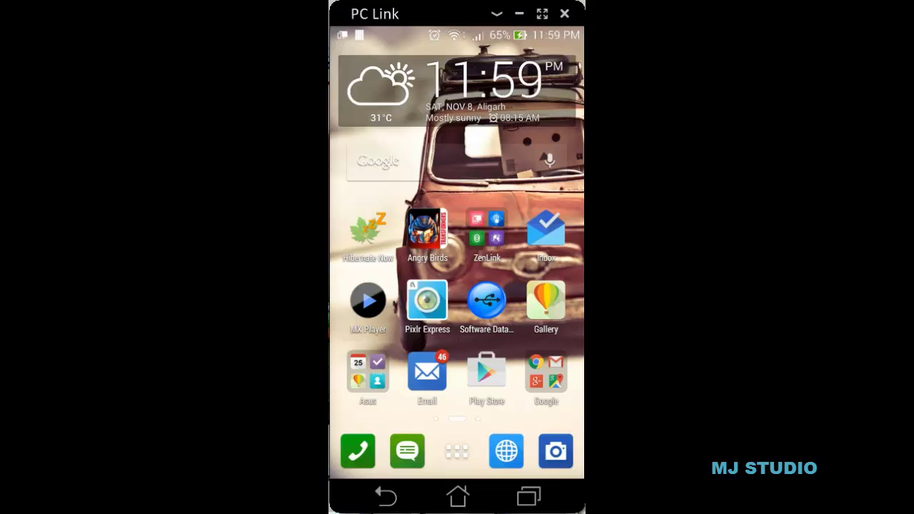
- Switch to the recently used browser page and read its instructions for running games from the SD card
left_click(528, 497)
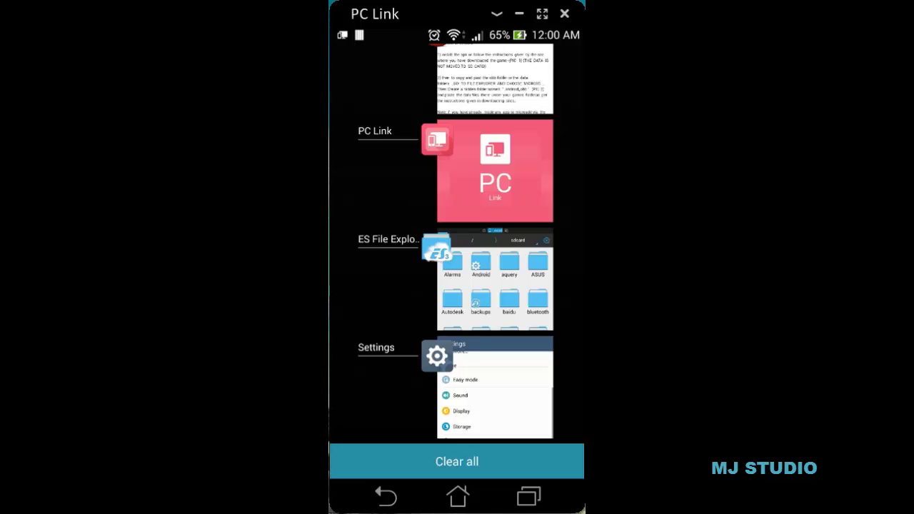
left_click_drag(486, 171, 571, 171)
left_click(495, 172)
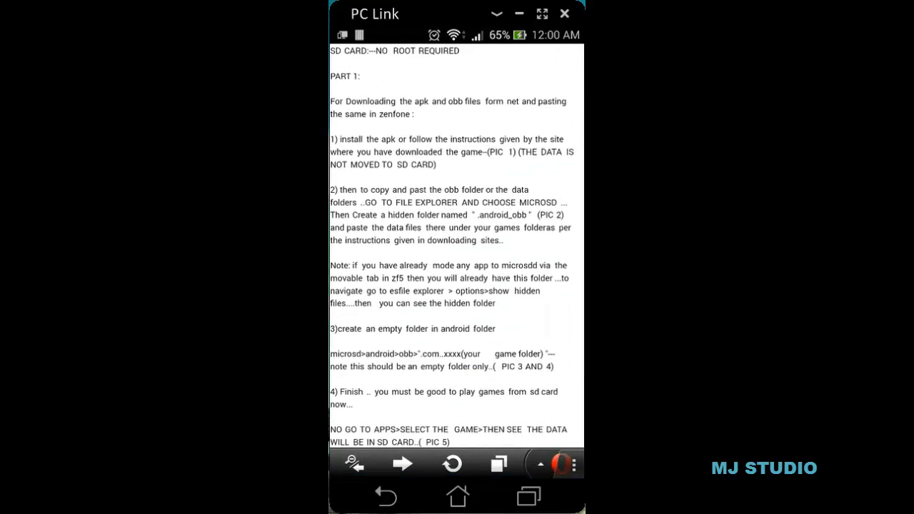
scroll(457, 242, "down", 2)
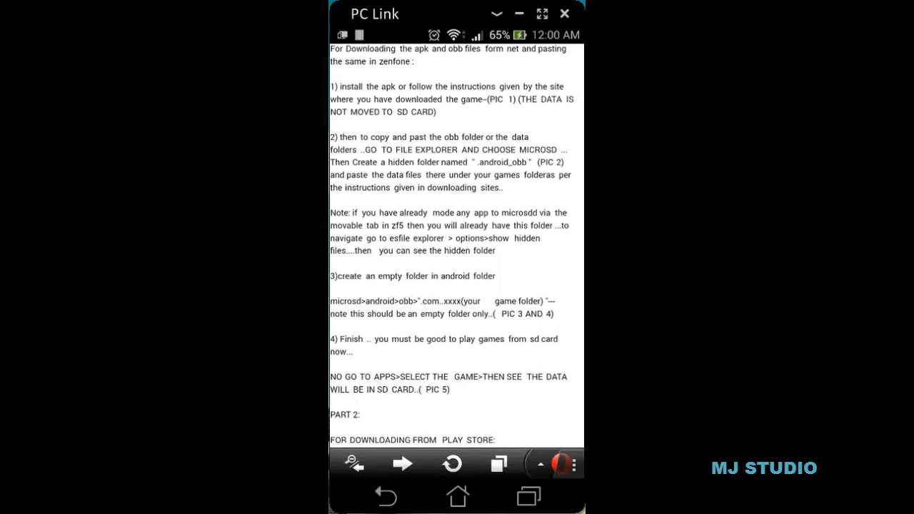
scroll(457, 243, "down", 3)
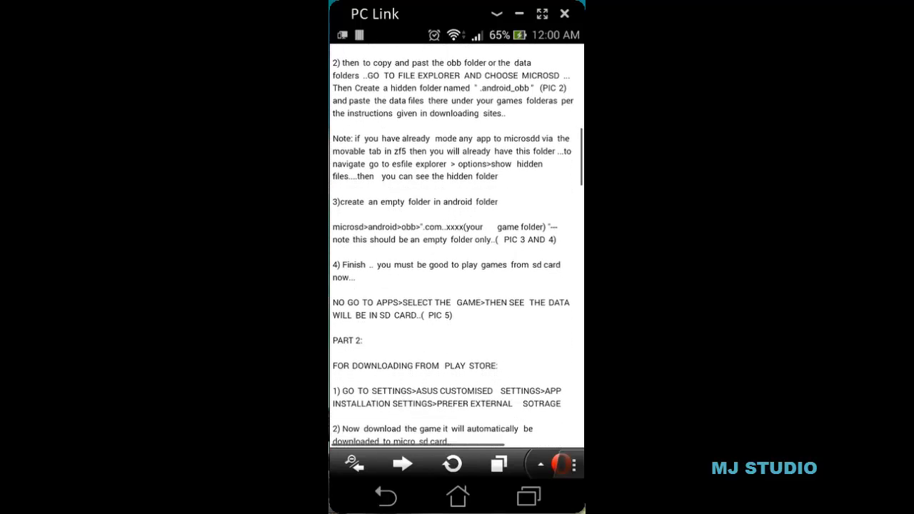
- Read the page's instructions for pasting the obb data into the hidden .android_obb folder on the MicroSD card
scroll(457, 243, "right", 1)
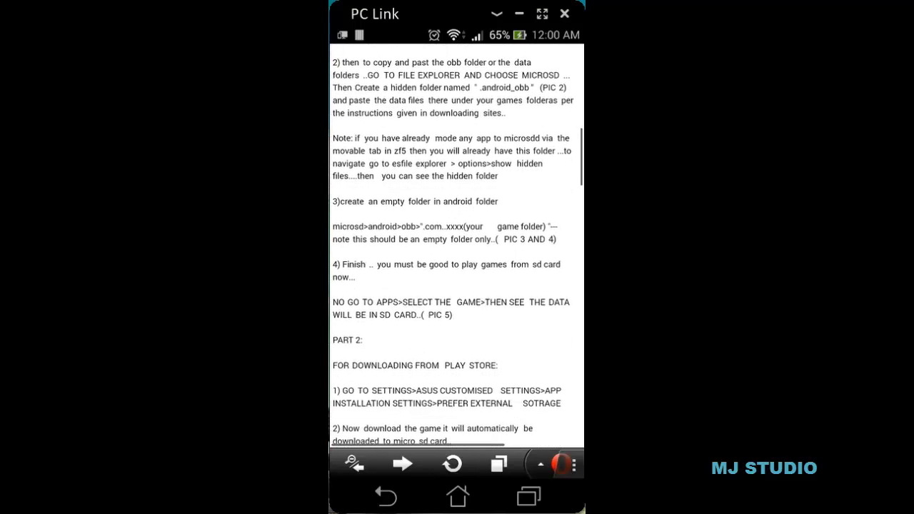
scroll(458, 242, "up", 1)
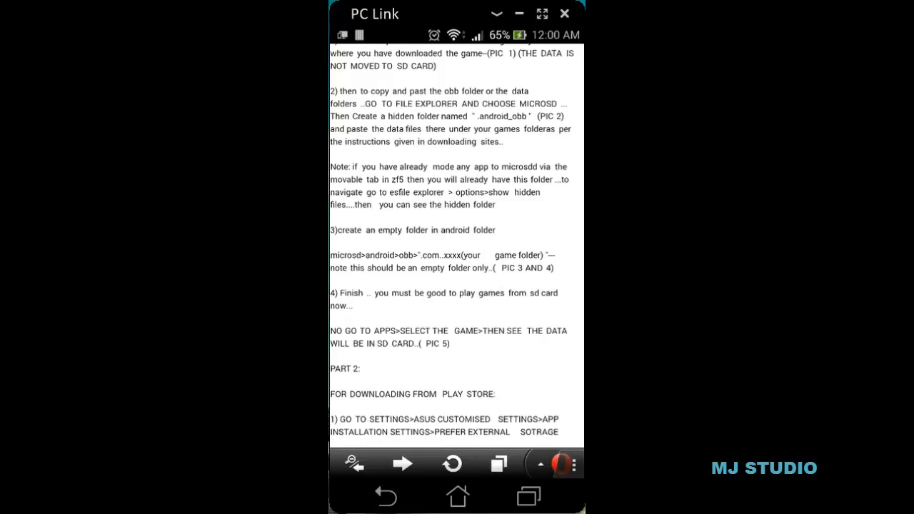
scroll(458, 242, "up", 2)
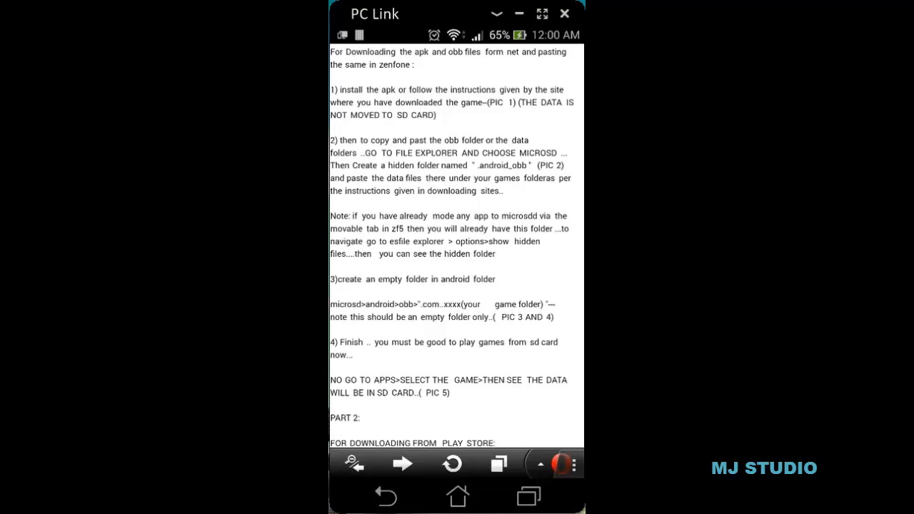
- Leave the instructions page for the home screen and open ES File Explorer from the installed apps
left_click(458, 496)
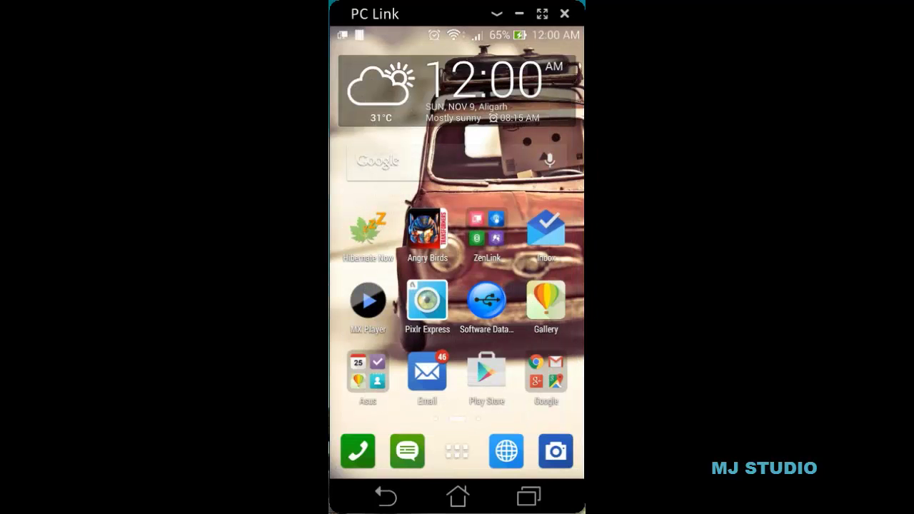
left_click(457, 452)
left_click_drag(532, 286, 386, 285)
left_click(488, 117)
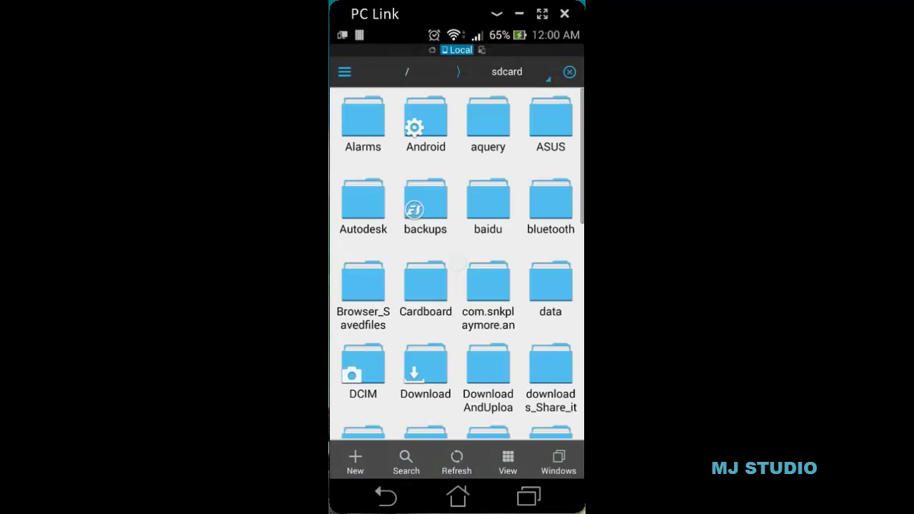
- Turn on Show hidden files in the file explorer's display settings and return to the sdcard folder
left_click(345, 72)
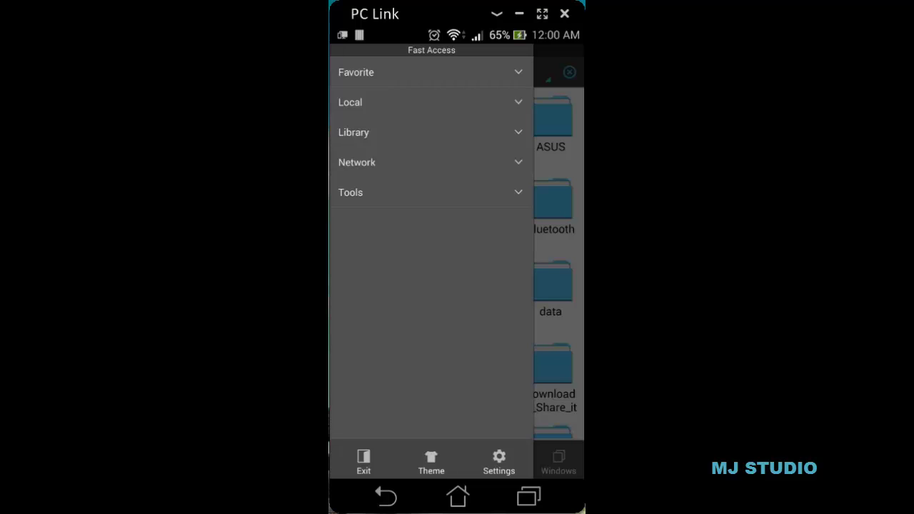
left_click(499, 463)
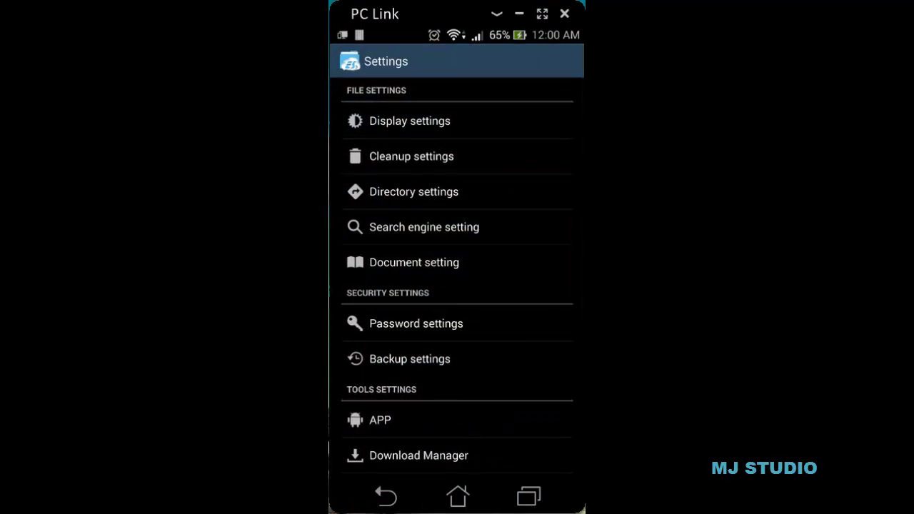
left_click(415, 192)
left_click(386, 496)
scroll(457, 286, "down", 3)
scroll(457, 285, "up", 3)
left_click(410, 120)
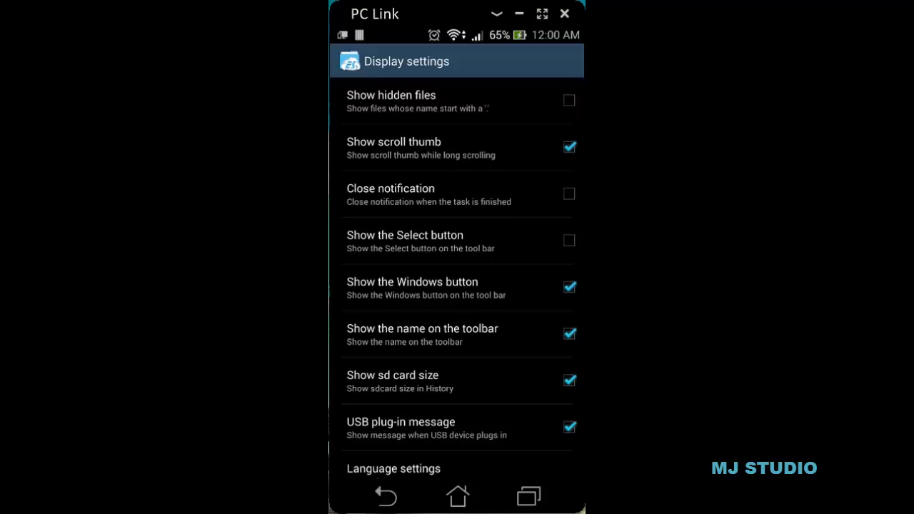
left_click(458, 101)
left_click(386, 496)
left_click(385, 496)
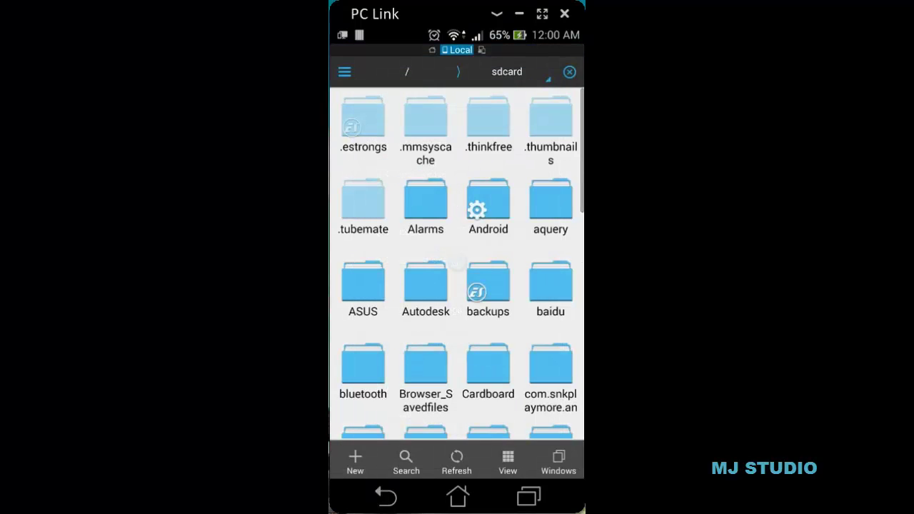
- Open the .android_obb folder on the MicroSD card, look inside its com.nekki.shadowfight folder, and go back
left_click(507, 71)
left_click(449, 199)
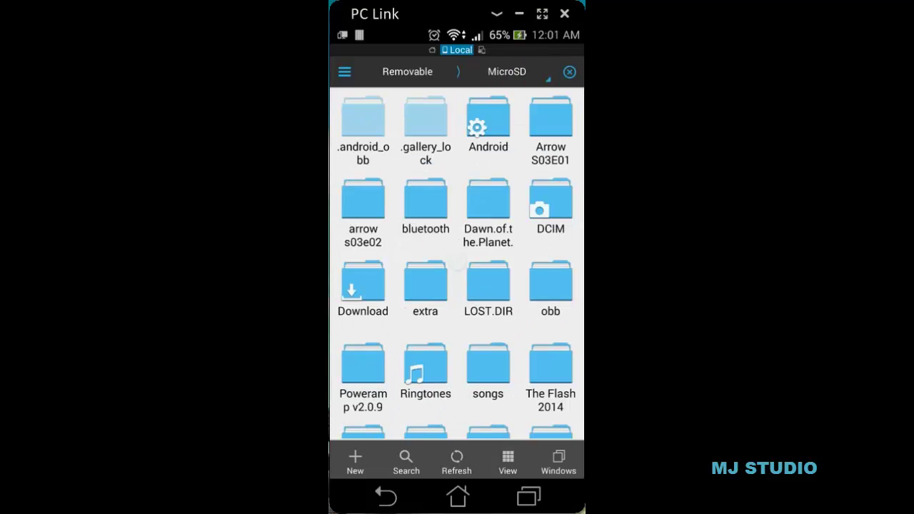
left_click(363, 121)
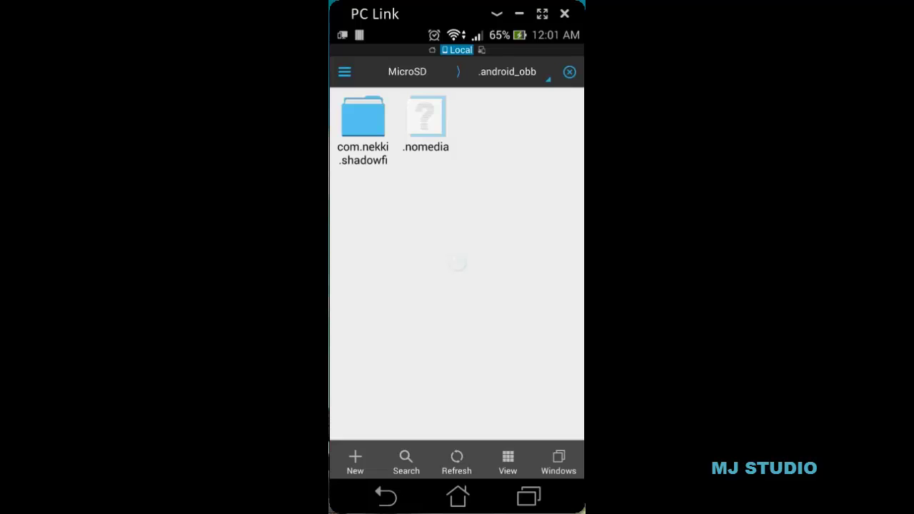
left_click(363, 121)
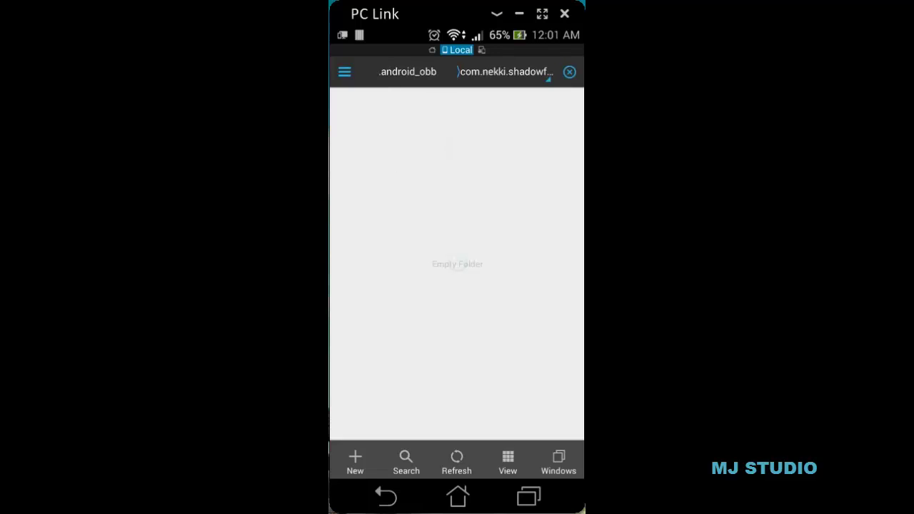
left_click(386, 497)
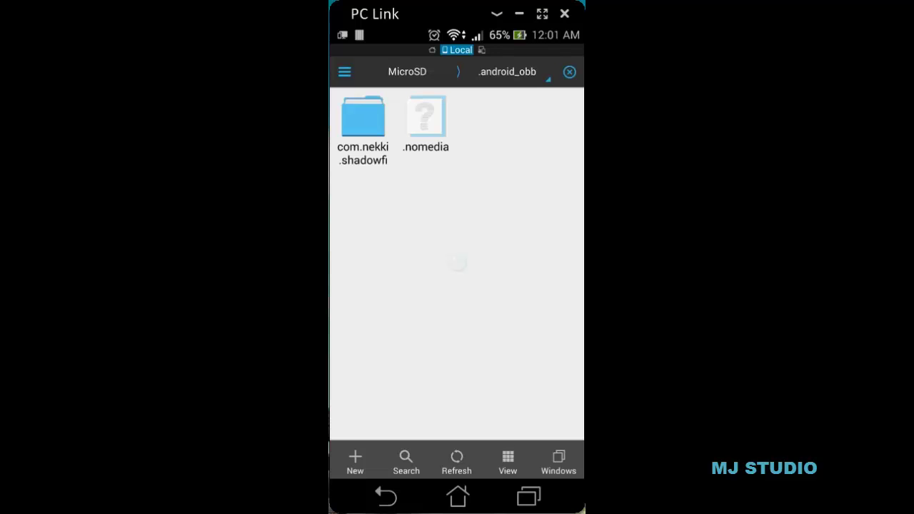
- Switch back to the browser page and read the steps about the hidden folder and the empty obb folder
left_click(529, 497)
left_click(490, 285)
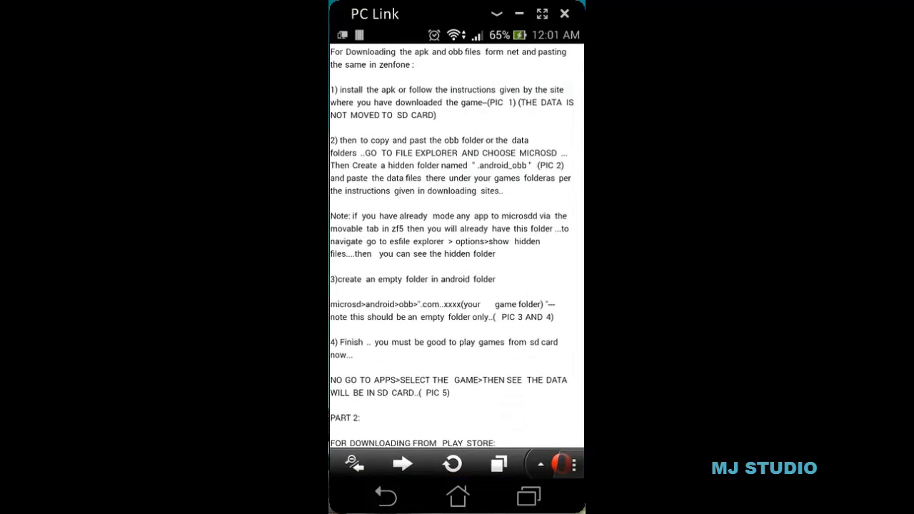
scroll(456, 248, "down", 1)
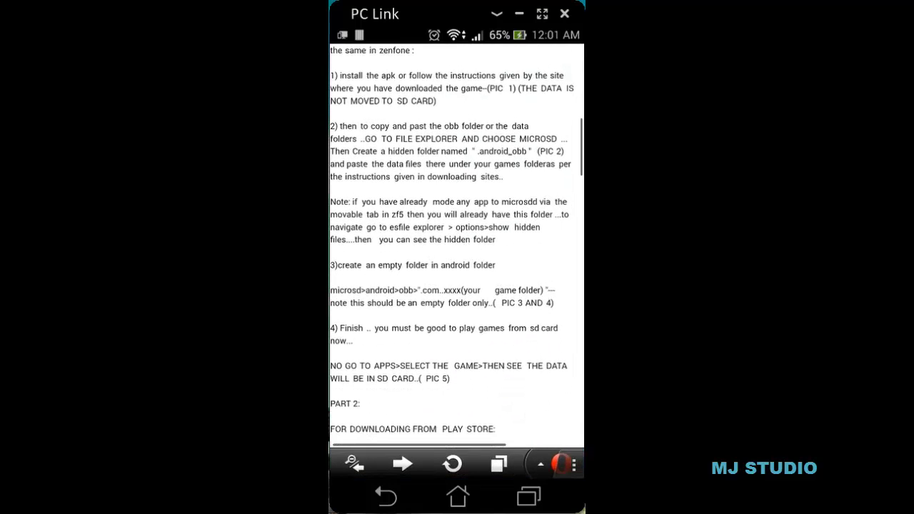
scroll(456, 248, "down", 1)
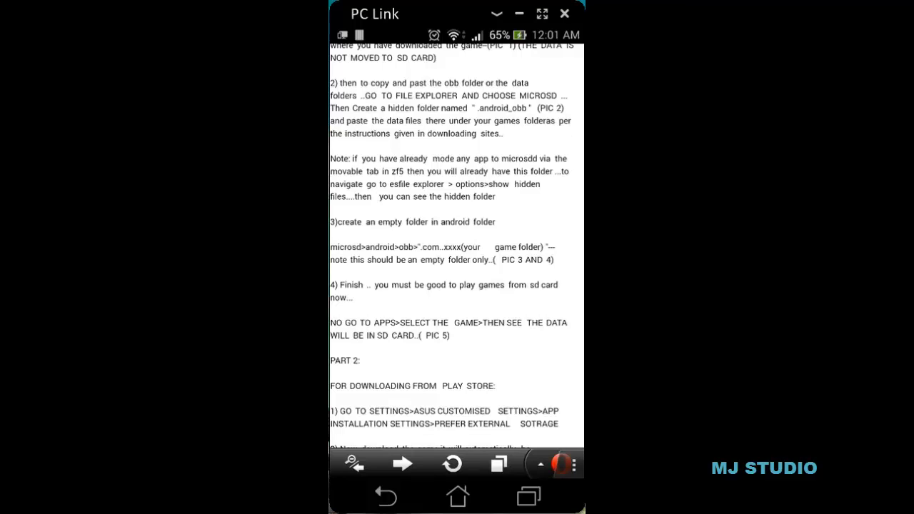
scroll(456, 248, "down", 1)
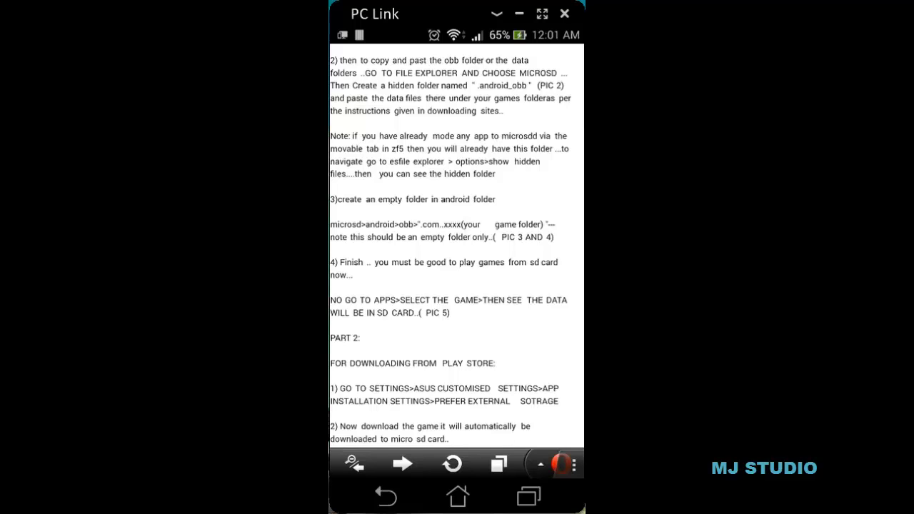
- Return to the home screen and open the phone's Settings
left_click(458, 497)
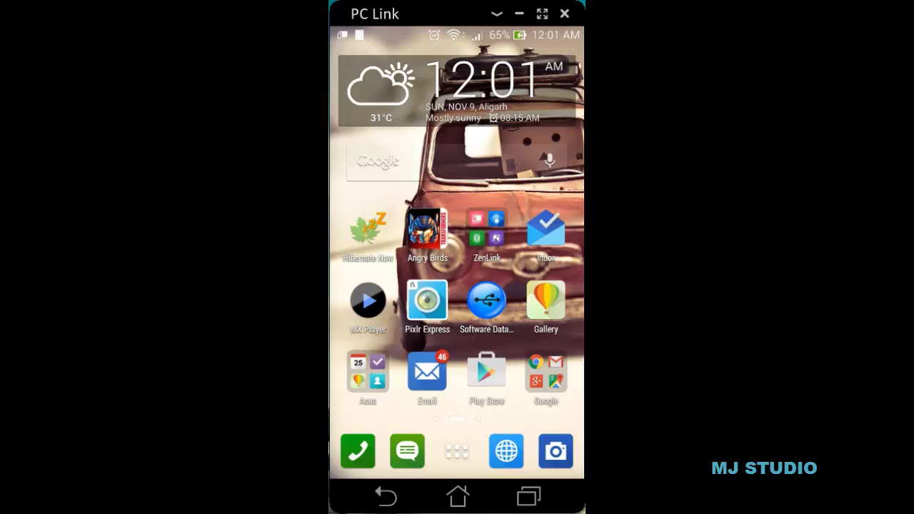
left_click(457, 451)
left_click_drag(528, 285, 386, 286)
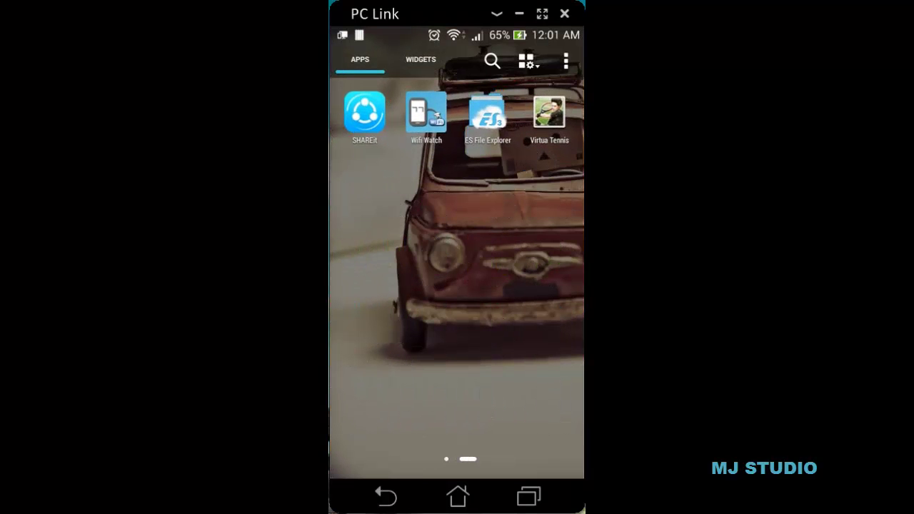
left_click_drag(500, 34, 500, 400)
left_click(522, 55)
- Check the storage details of Virtua Tennis Challenge among the moveable apps once more, and return to the settings list
scroll(457, 286, "down", 2)
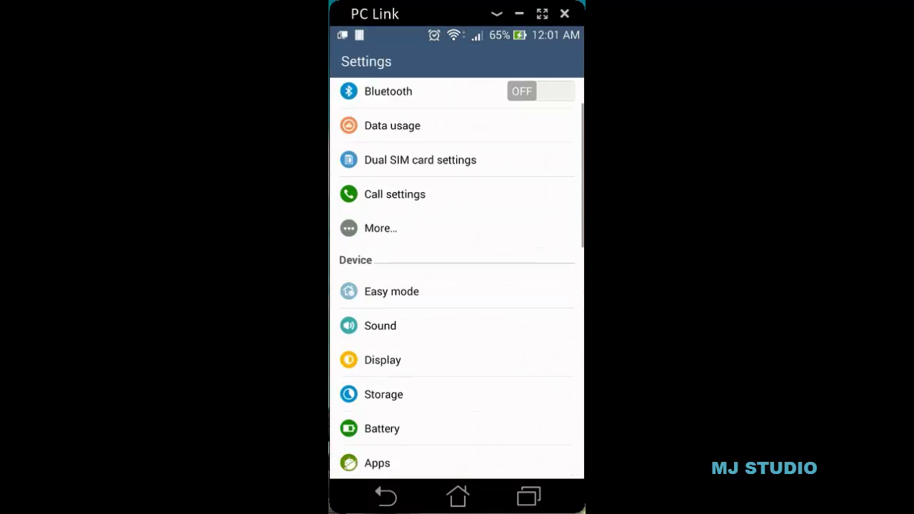
left_click(377, 417)
scroll(457, 286, "down", 1)
left_click_drag(528, 286, 386, 286)
scroll(457, 286, "down", 1)
scroll(457, 275, "down", 8)
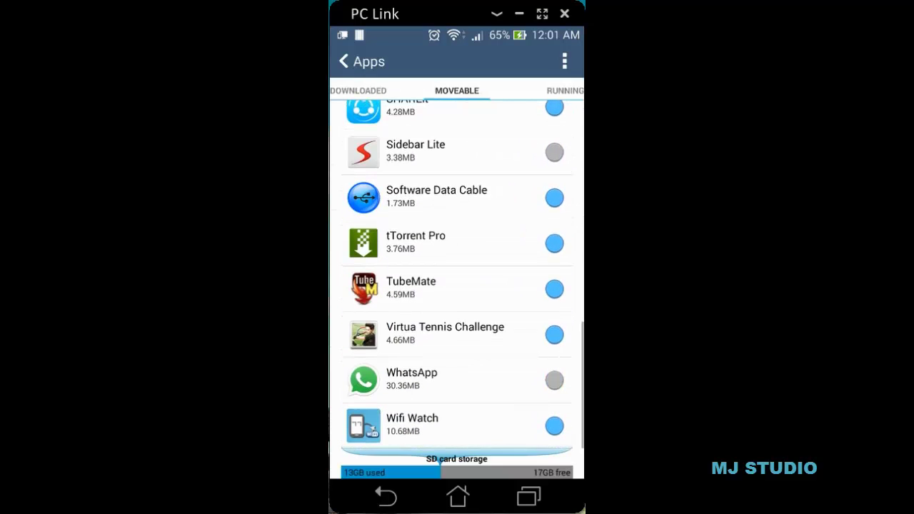
left_click(445, 330)
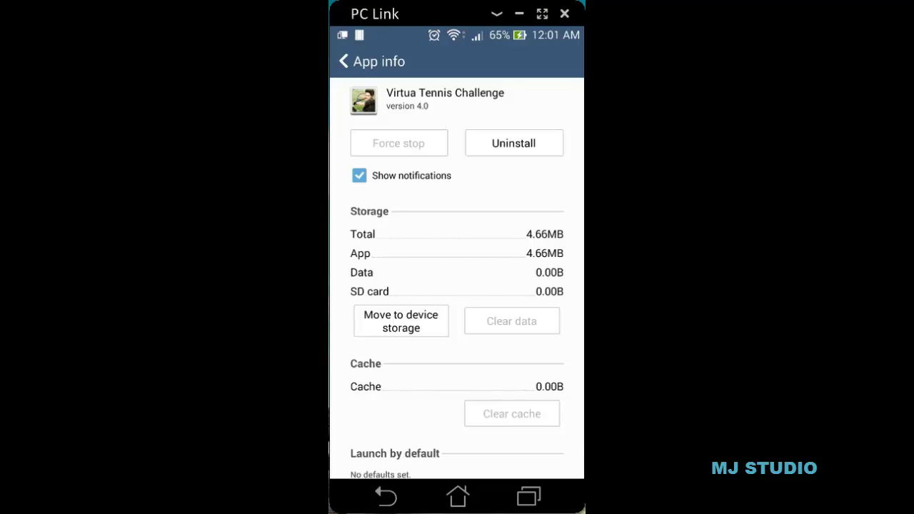
left_click(386, 497)
left_click(385, 496)
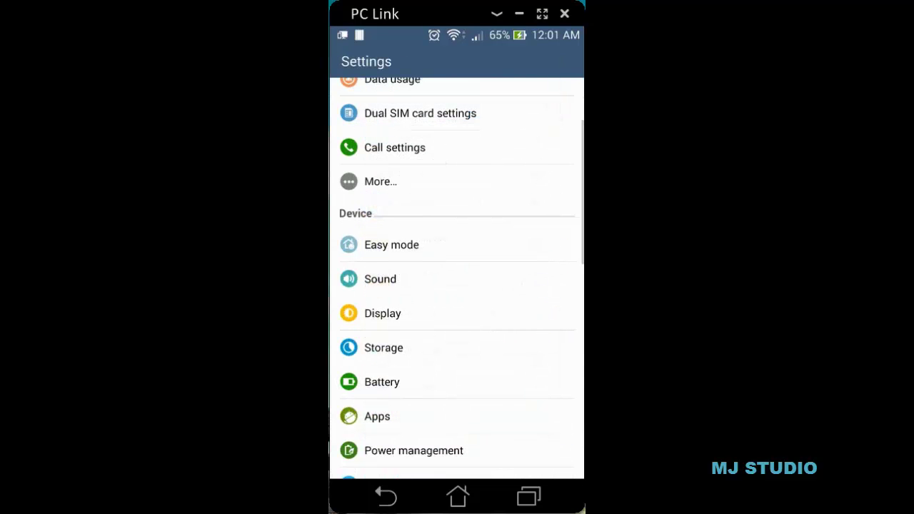
- Leave Settings, switch to ES File Explorer, and open the Vertua Tennis game folder on the MicroSD card
key("Escape")
left_click(488, 115)
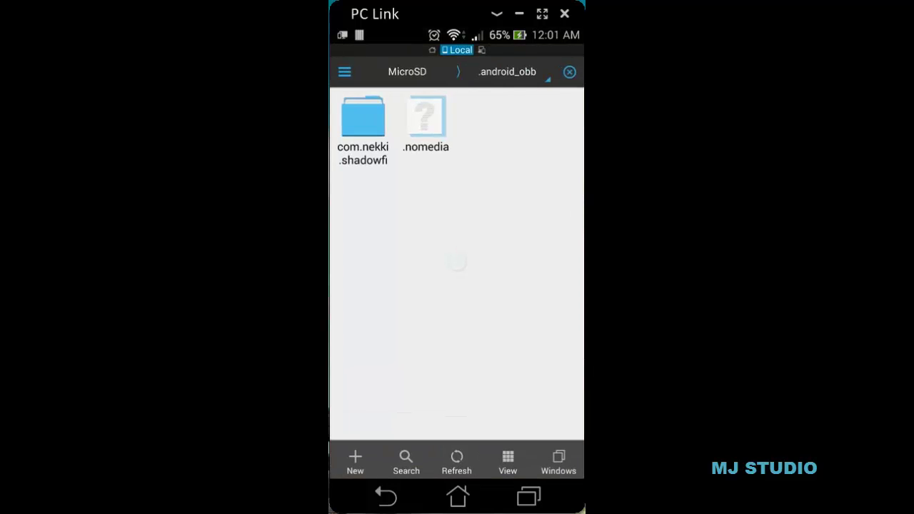
key("Escape")
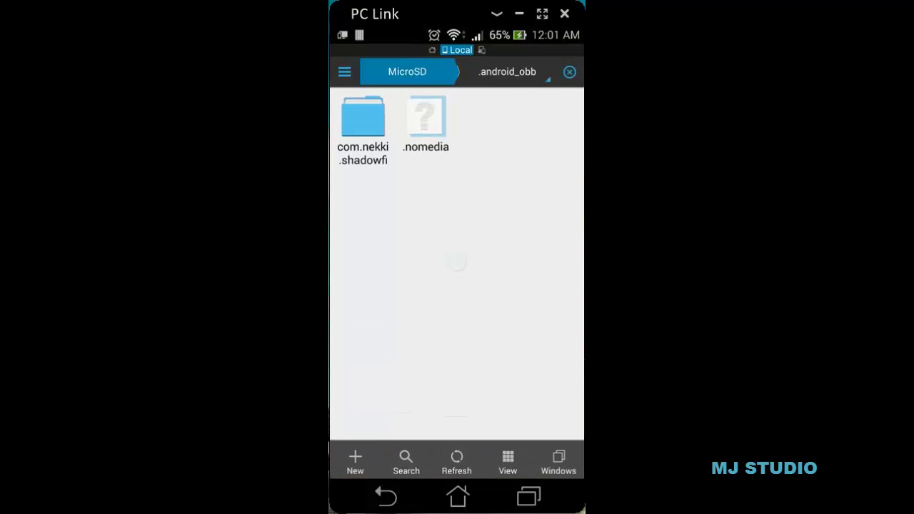
scroll(457, 263, "down", 5)
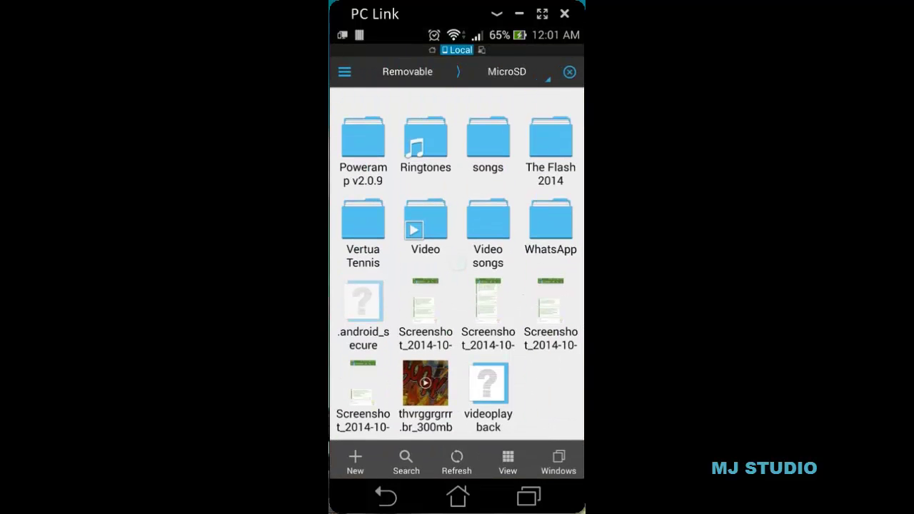
left_click(363, 221)
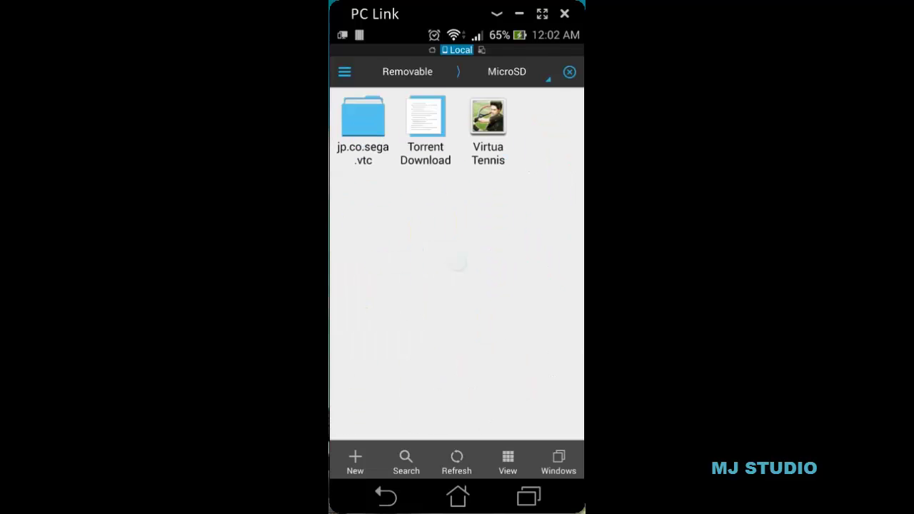
- Try to copy the jp.co.sega.vtc folder from the game folder into .android_obb on the MicroSD card
left_click(363, 130)
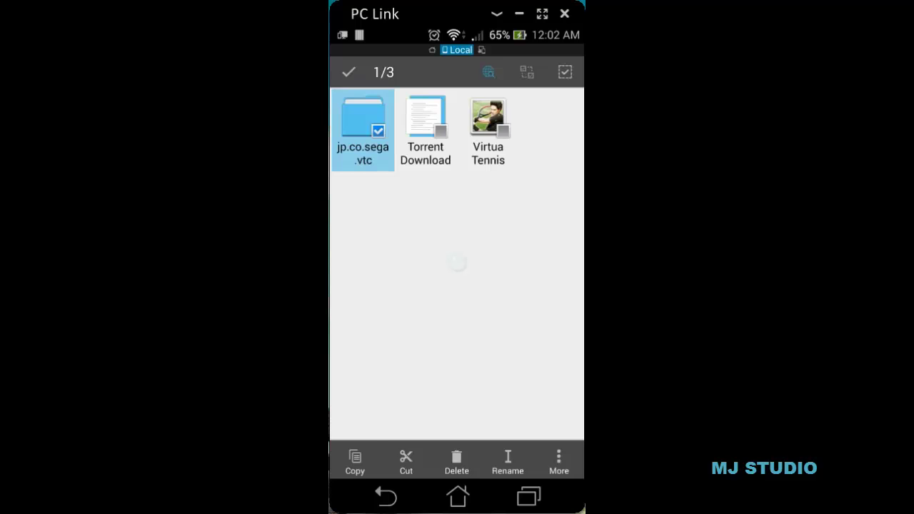
left_click(355, 463)
left_click(506, 71)
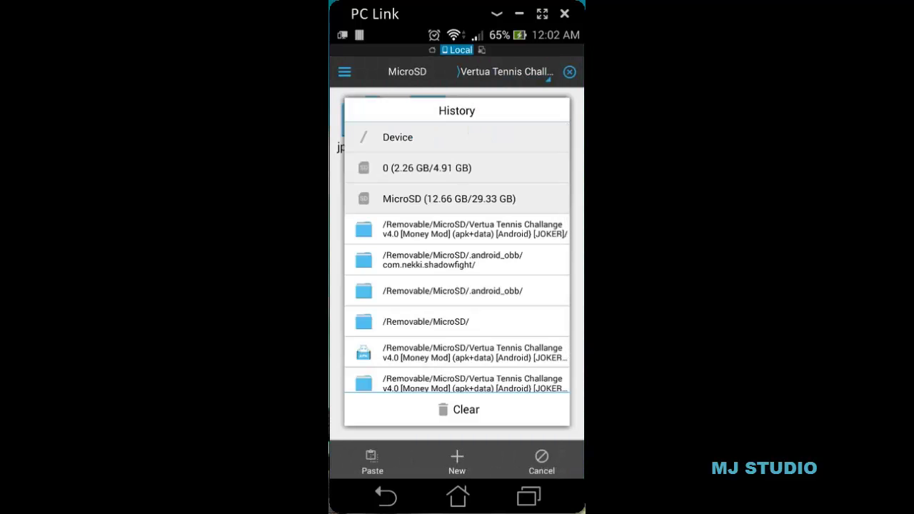
left_click(449, 199)
left_click(363, 129)
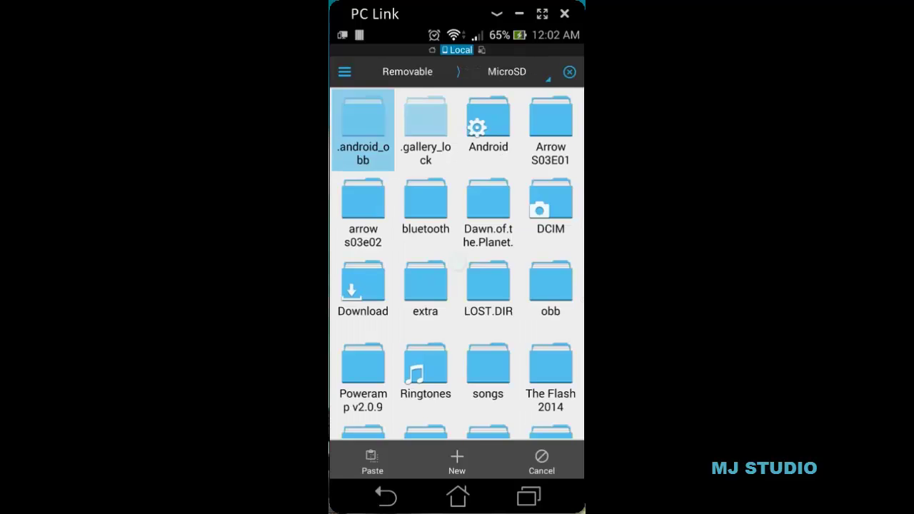
left_click(372, 463)
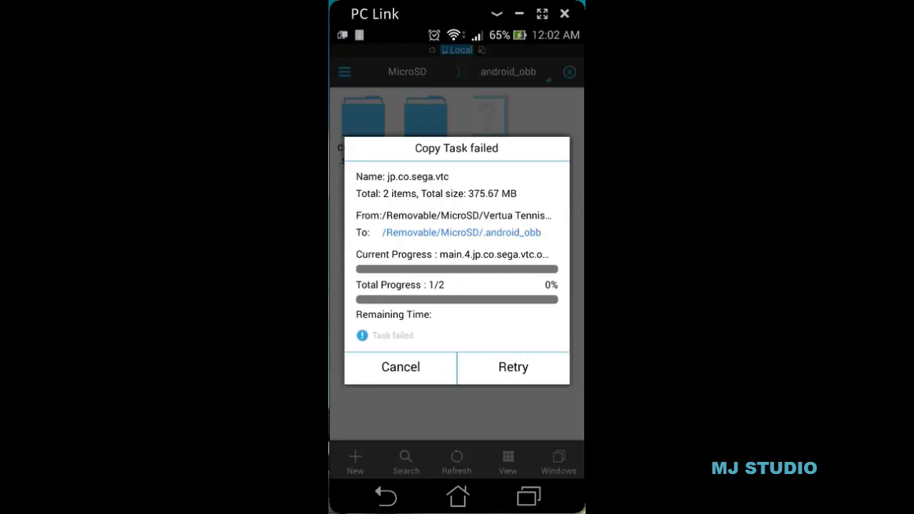
- Retry copying the jp.co.sega.vtc folder and then cancel the copy task
left_click(514, 367)
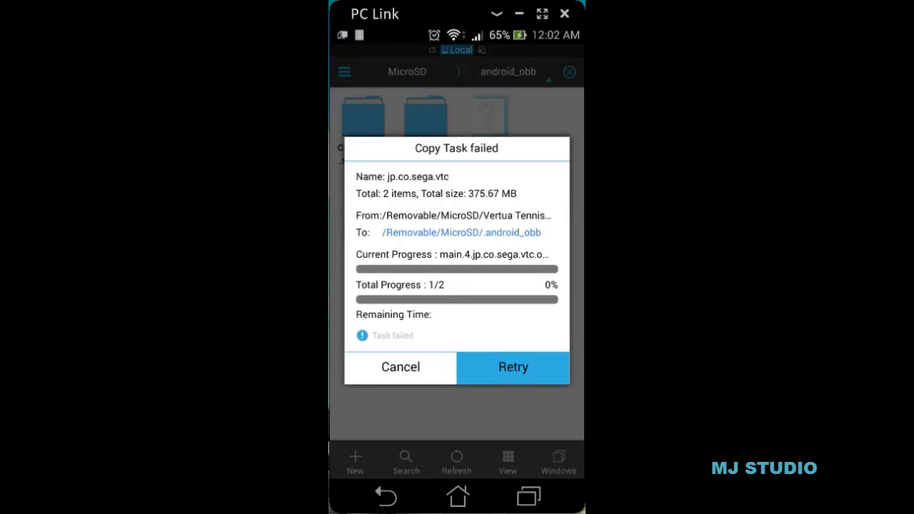
left_click(513, 368)
left_click(401, 367)
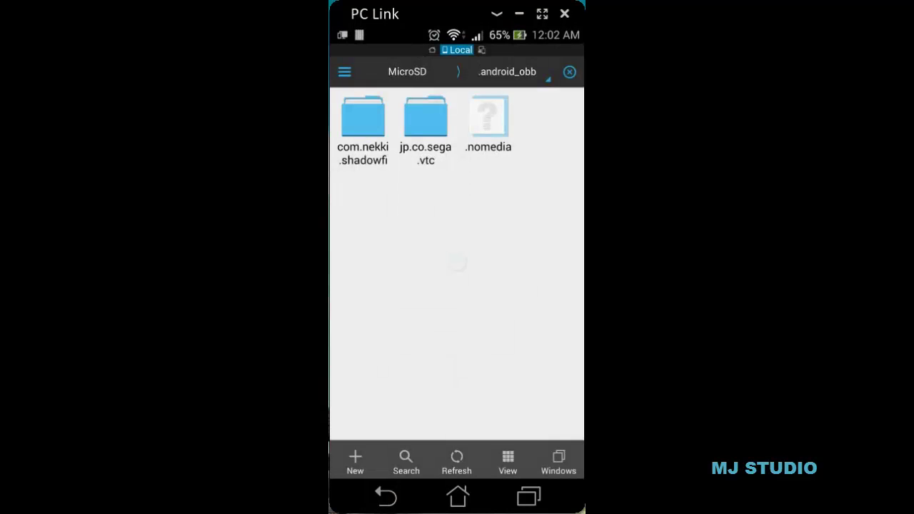
left_click(446, 513)
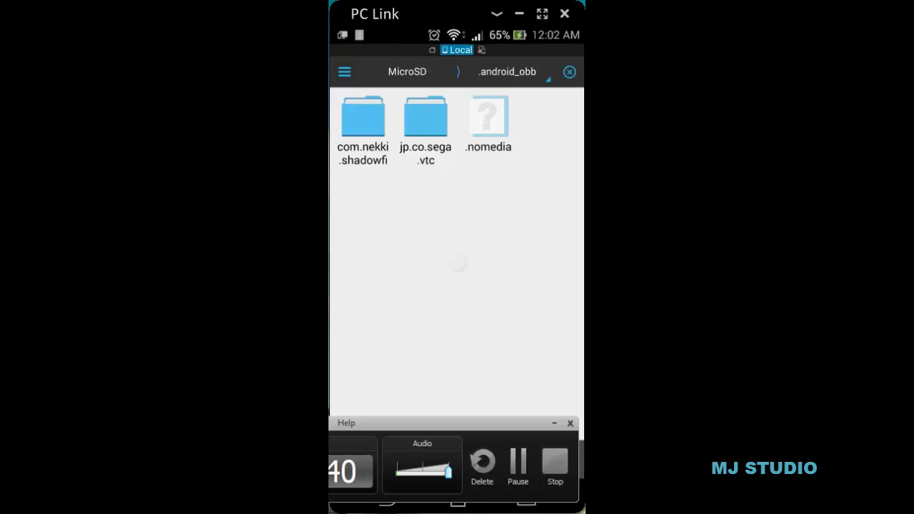
left_click(518, 464)
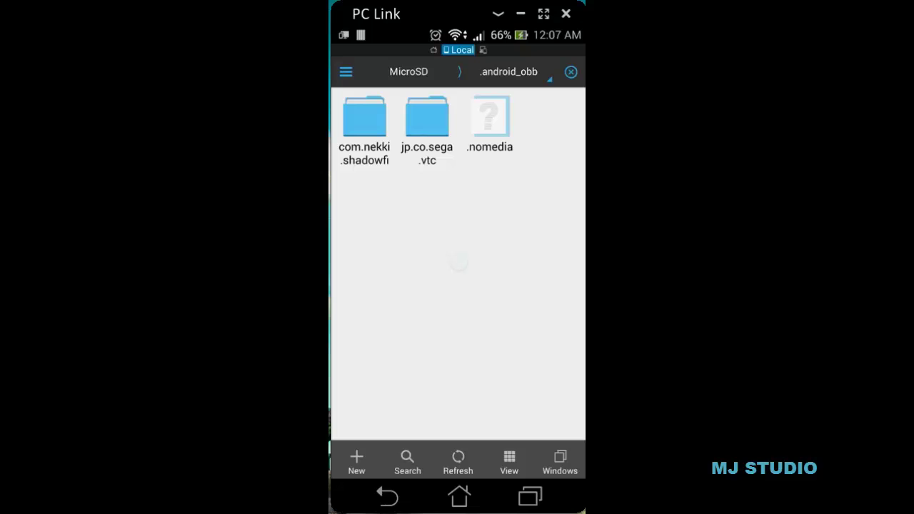
- Look inside the jp.co.sega.vtc folder in .android_obb, go back, and switch to the phone's Settings
left_click(427, 118)
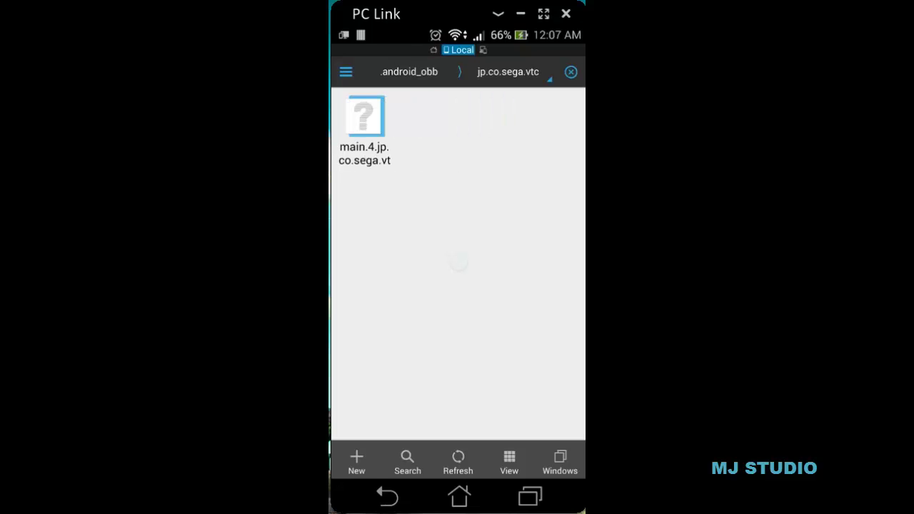
left_click(387, 496)
left_click_drag(525, 35, 525, 286)
left_click(525, 55)
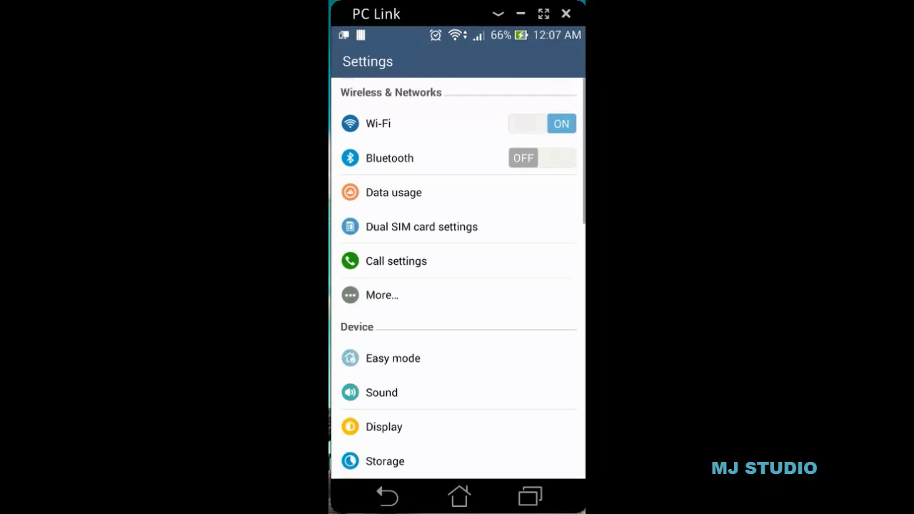
- Examine the storage details of Virtua Tennis Challenge among the moveable apps, then leave Settings for ES File Explorer's MicroSD folder
scroll(457, 278, "down", 3)
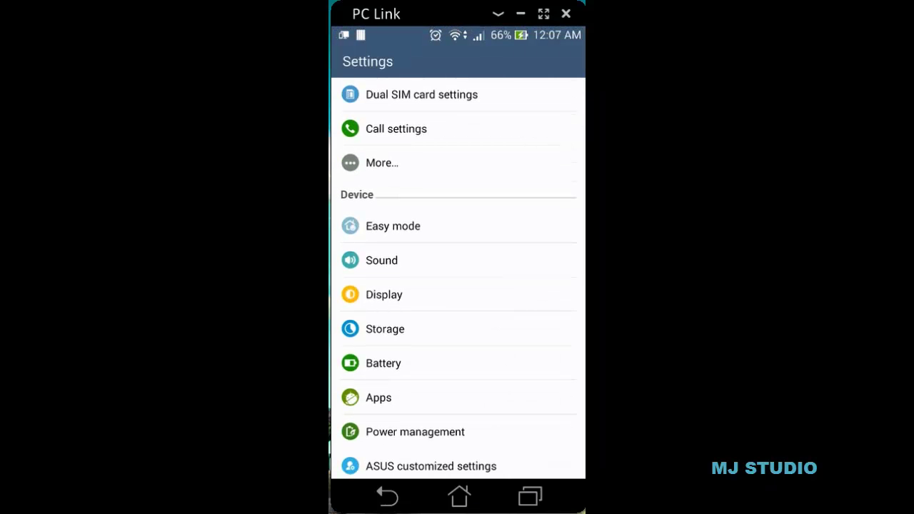
left_click(379, 397)
left_click_drag(529, 286, 386, 286)
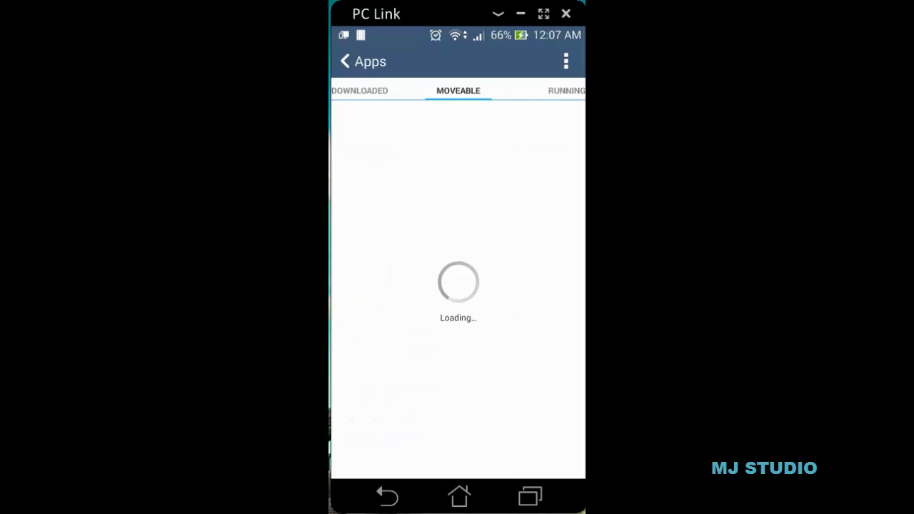
scroll(458, 275, "down", 10)
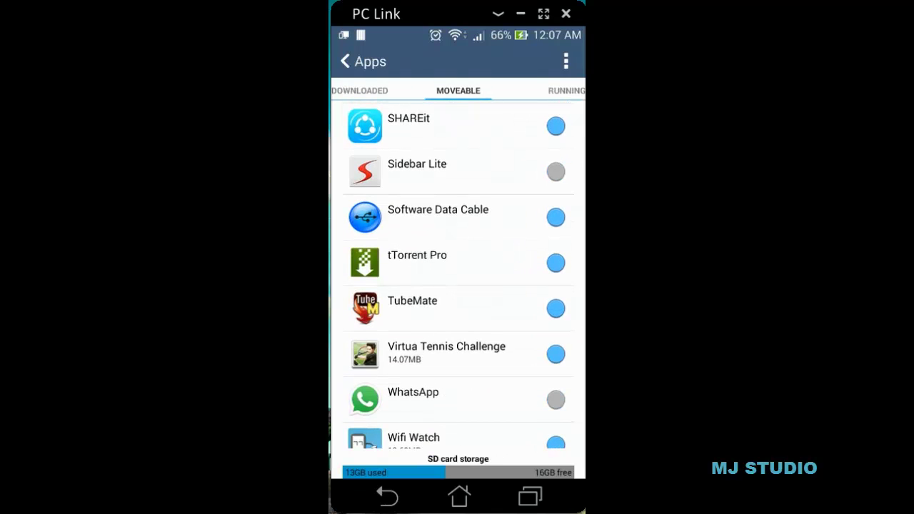
left_click(447, 354)
scroll(458, 279, "down", 2)
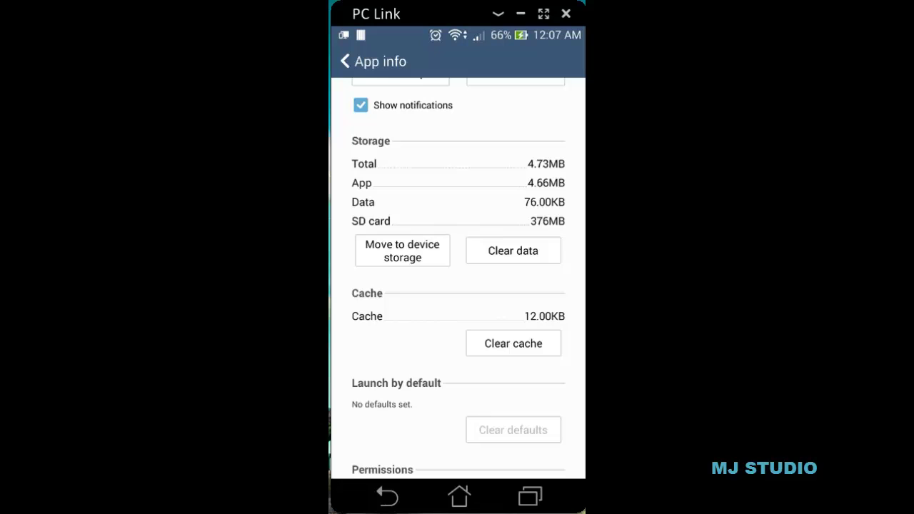
scroll(457, 278, "up", 2)
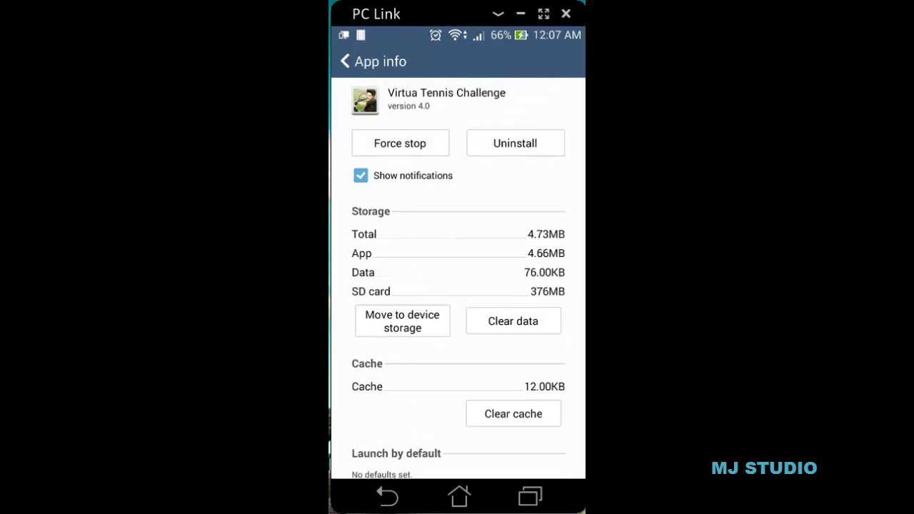
key("Escape")
key("Escape")
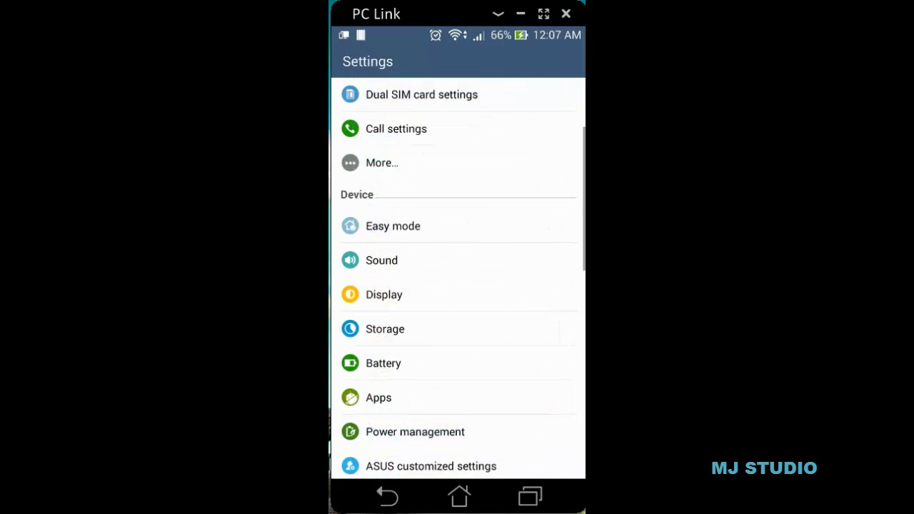
key("Escape")
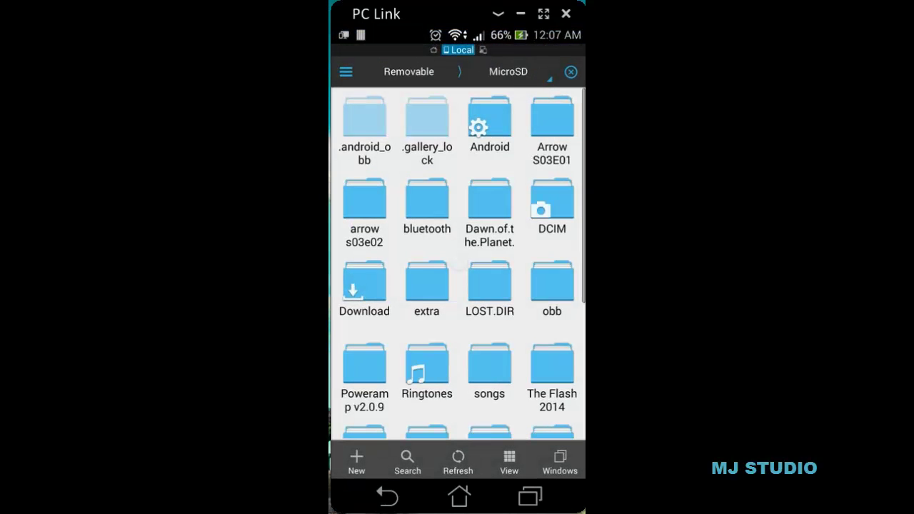
- Read the obb installation instructions in Opera Mini, then open the .android_obb folder on the MicroSD card in ES File Explorer
key("alt+Tab")
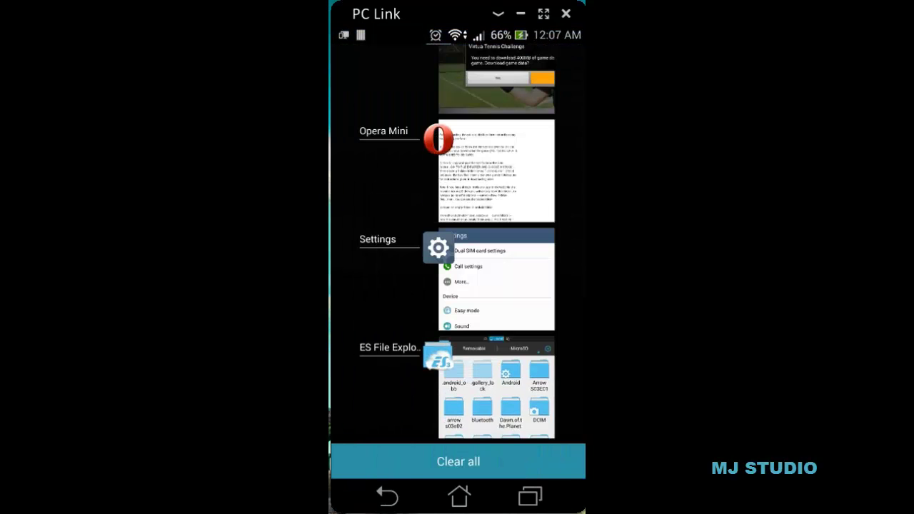
left_click(496, 171)
scroll(458, 246, "down", 1)
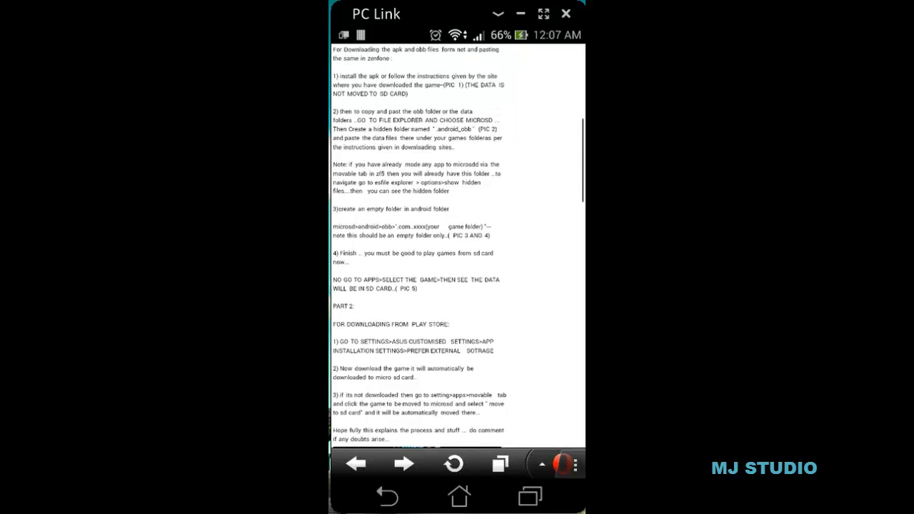
scroll(458, 246, "down", 1)
scroll(457, 246, "up", 1)
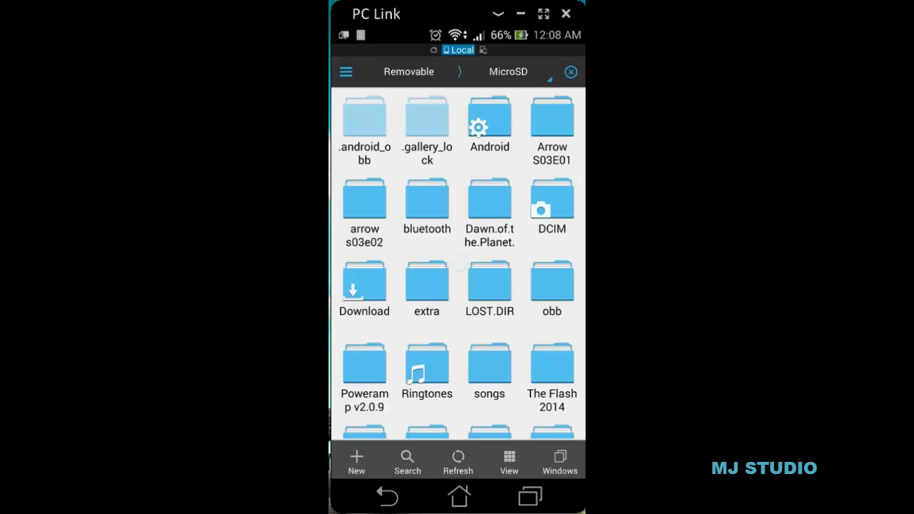
left_click(364, 130)
left_click(364, 125)
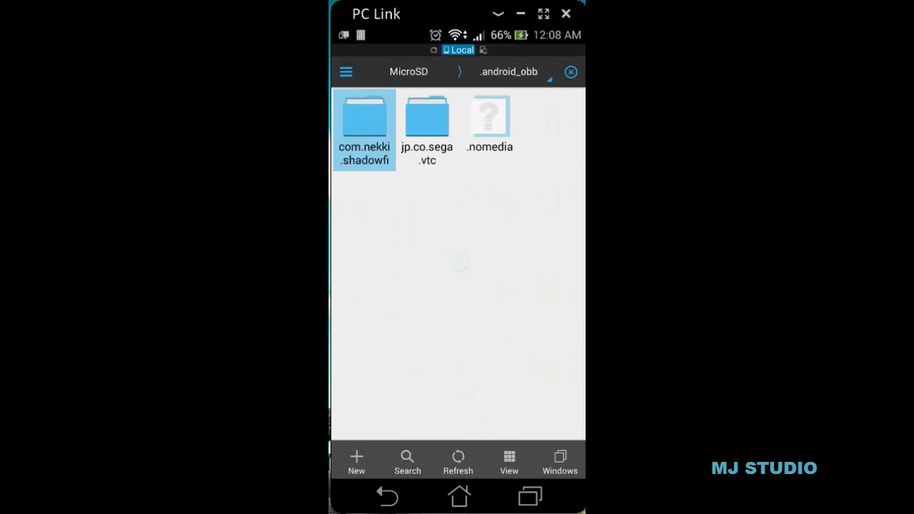
left_click(560, 463)
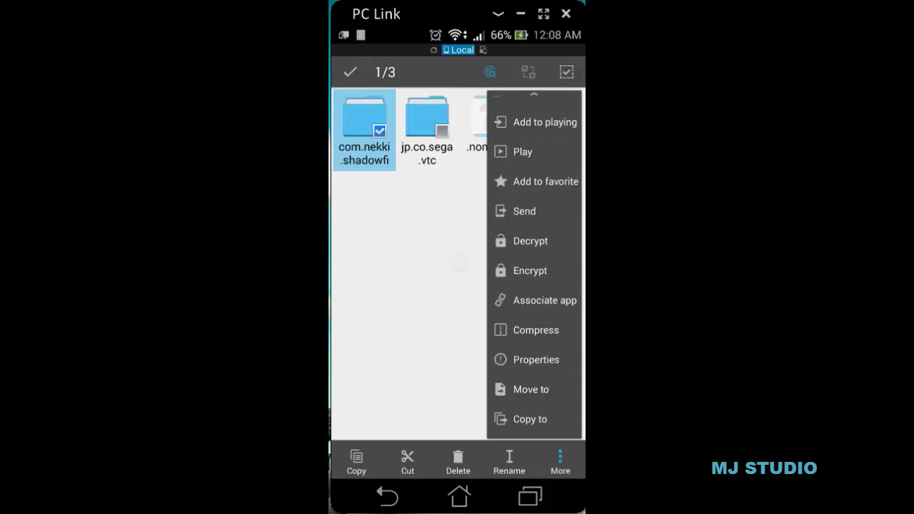
scroll(534, 271, "up", 3)
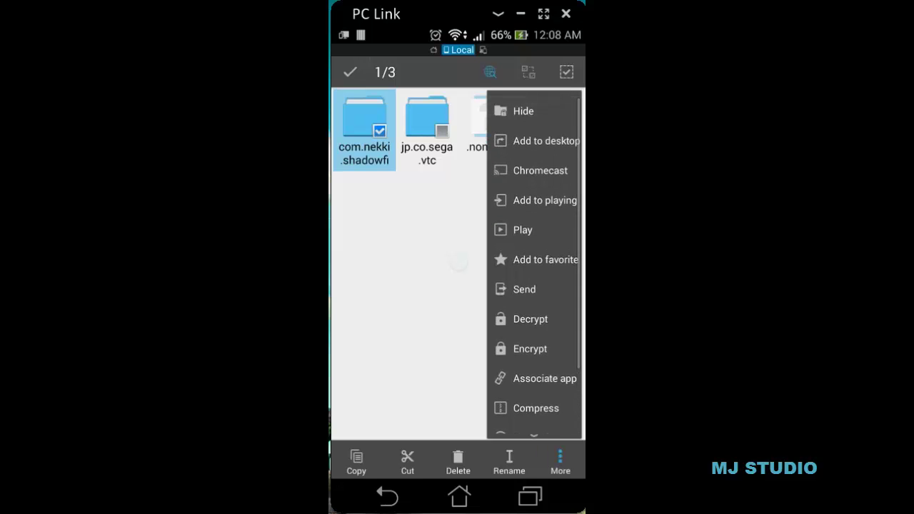
scroll(534, 271, "down", 3)
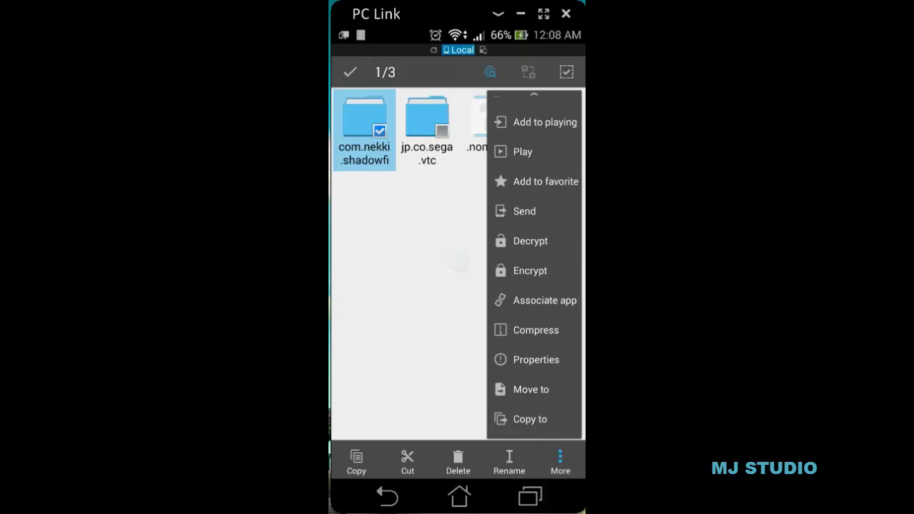
left_click(509, 462)
left_click(509, 463)
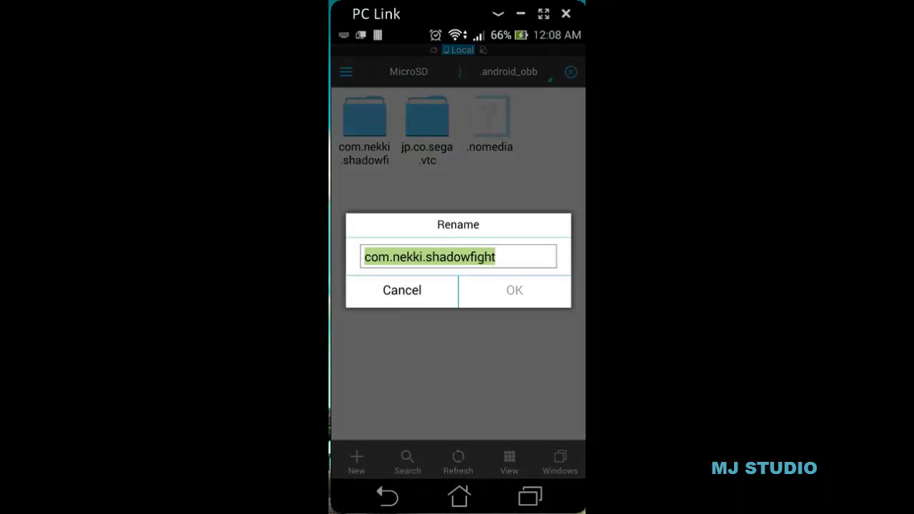
left_click(430, 257)
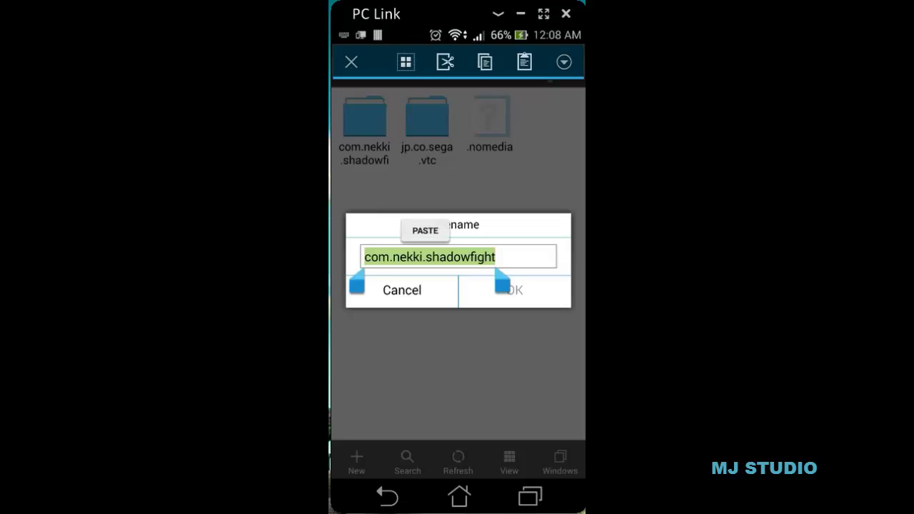
left_click(402, 291)
left_click(427, 130)
left_click(387, 496)
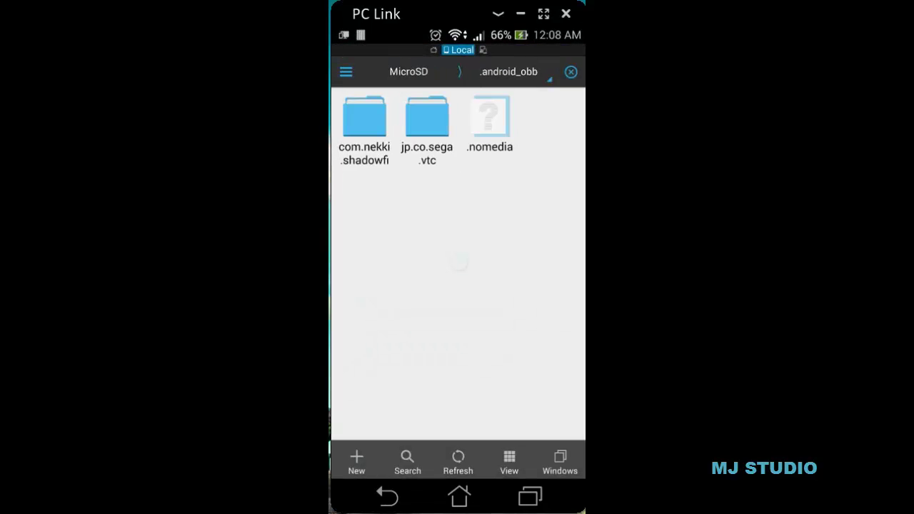
- Copy the name of the jp.co.sega.vtc folder as text, cancel renaming, and return to the MicroSD root
left_click(427, 130)
left_click(509, 463)
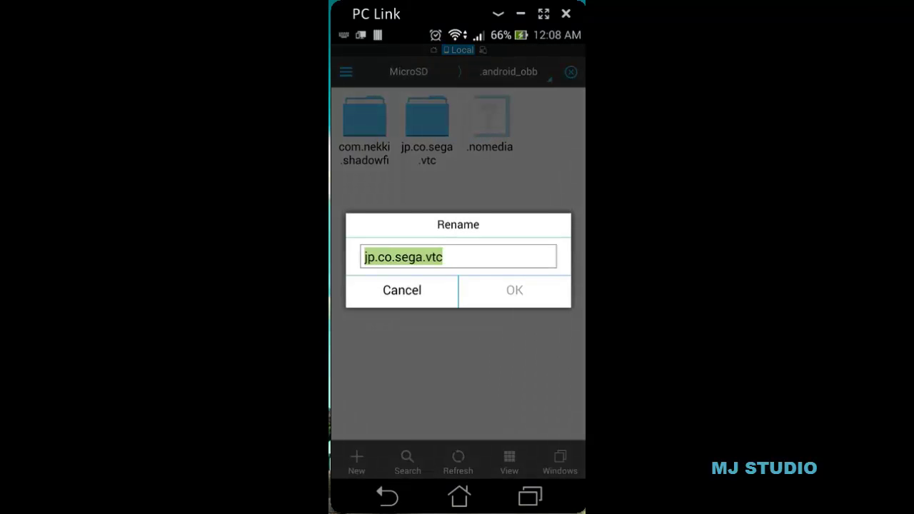
left_click(404, 257)
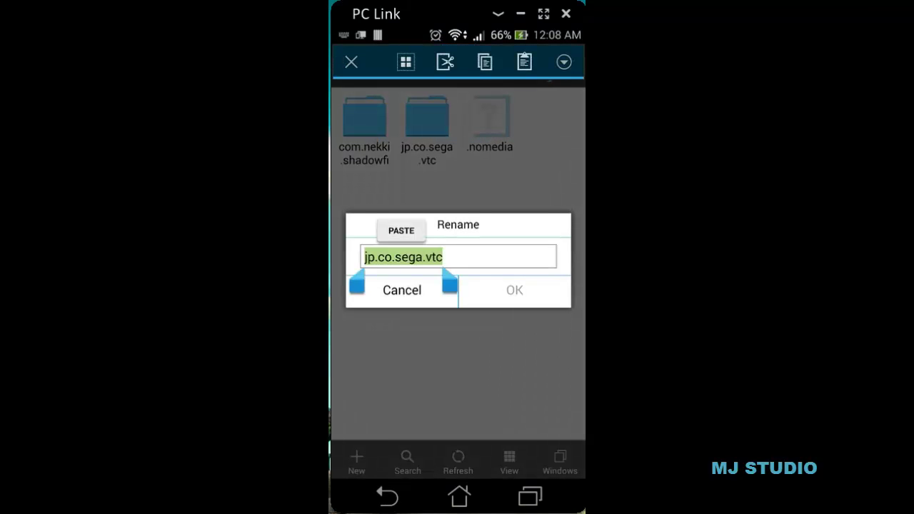
left_click(485, 62)
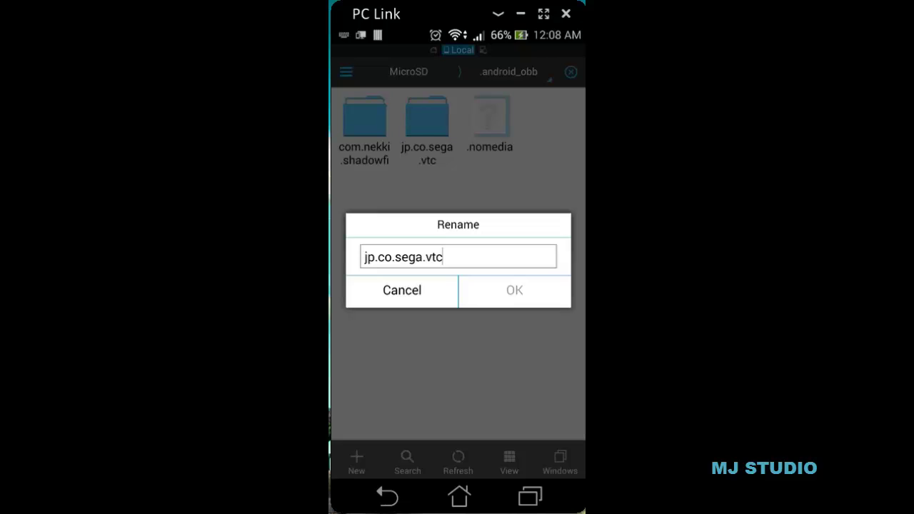
double_click(404, 257)
key("cmd+c")
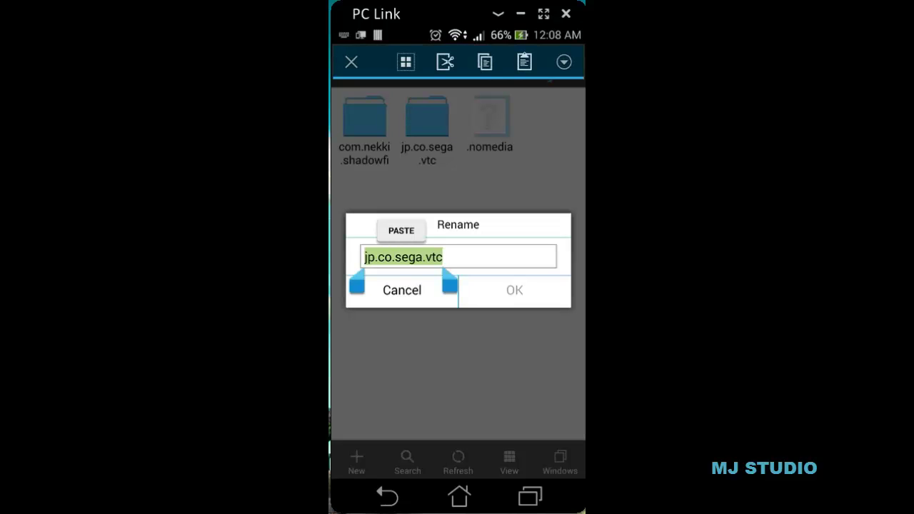
left_click(485, 62)
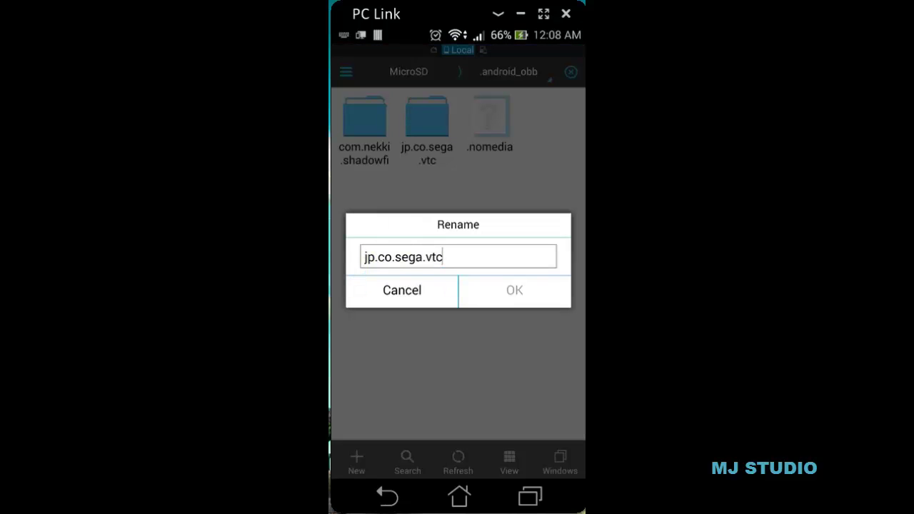
left_click(402, 291)
key("Escape")
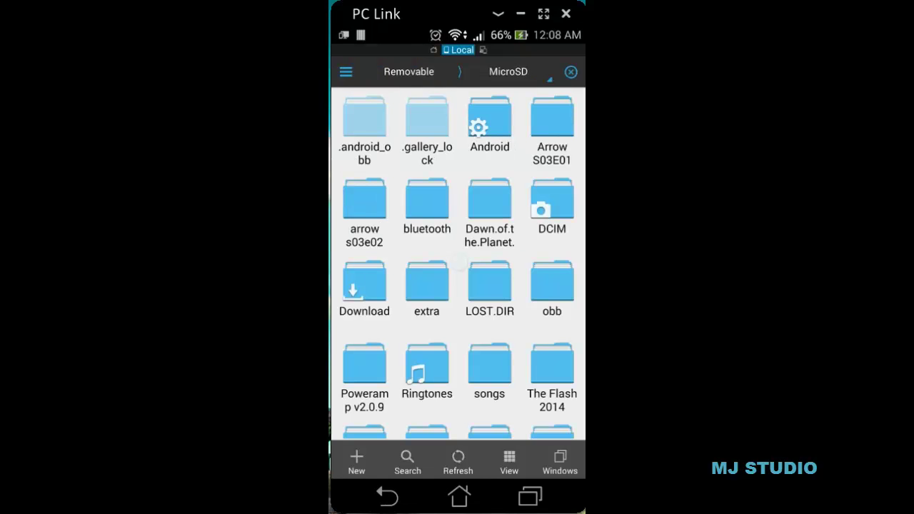
- Reread the instruction on creating an empty game folder in Opera Mini, and switch back to ES File Explorer
left_click(530, 496)
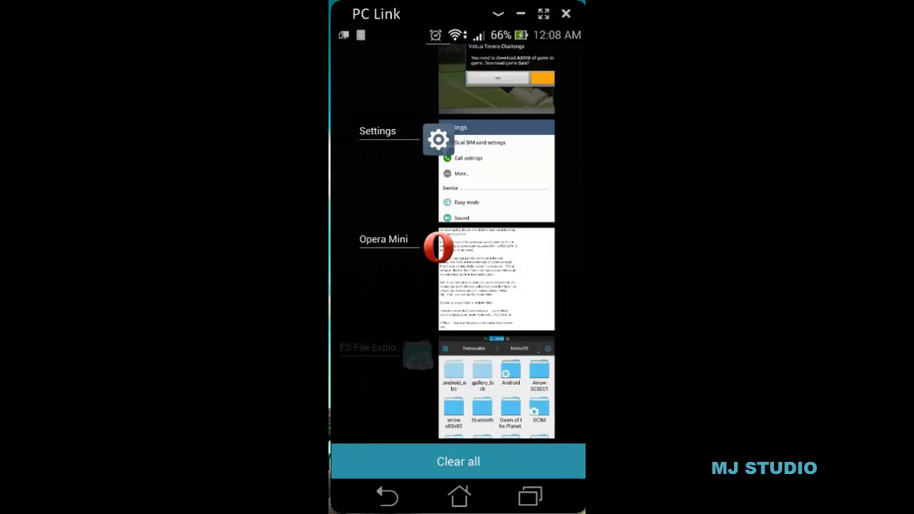
left_click(496, 280)
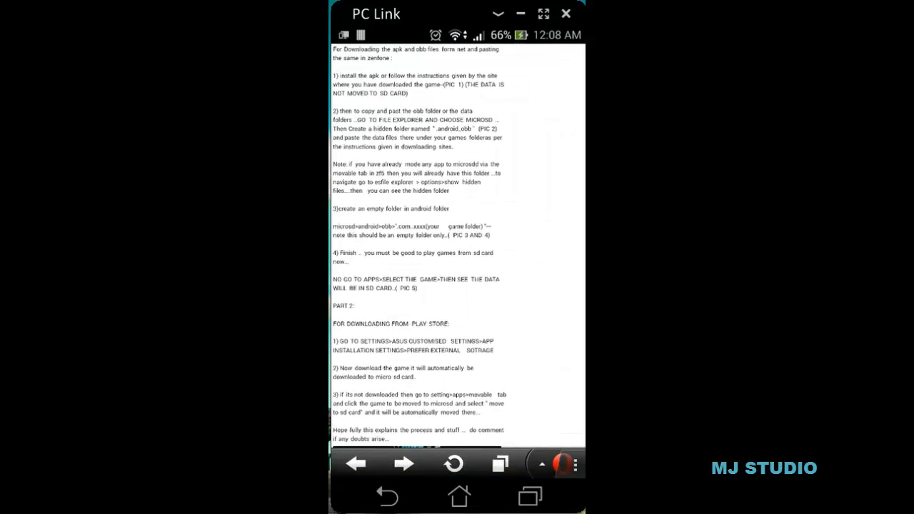
left_click(530, 497)
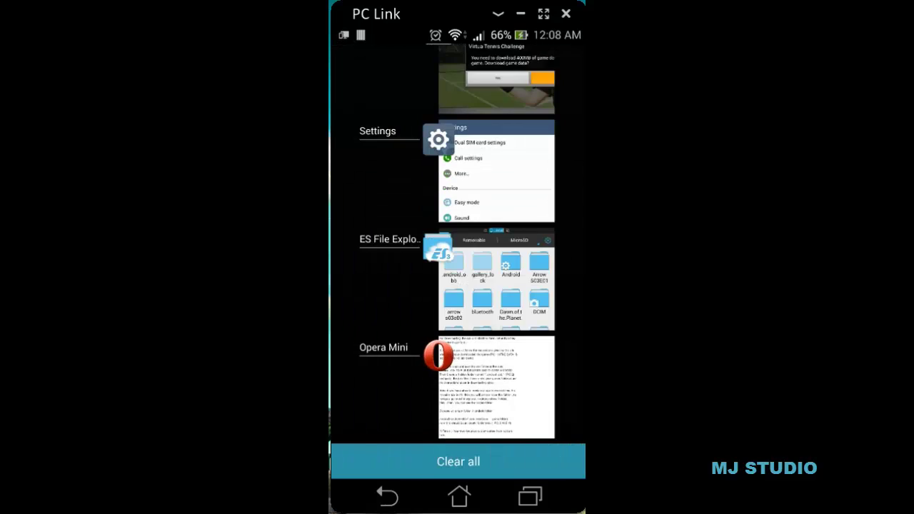
left_click(497, 279)
- Open the obb folder inside the Android folder on the MicroSD card
scroll(457, 264, "down", 2)
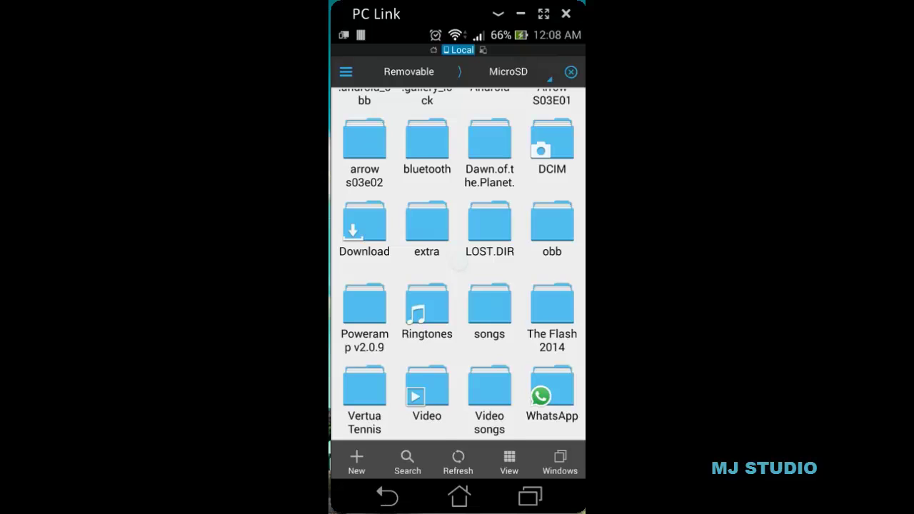
scroll(458, 264, "up", 2)
left_click(490, 118)
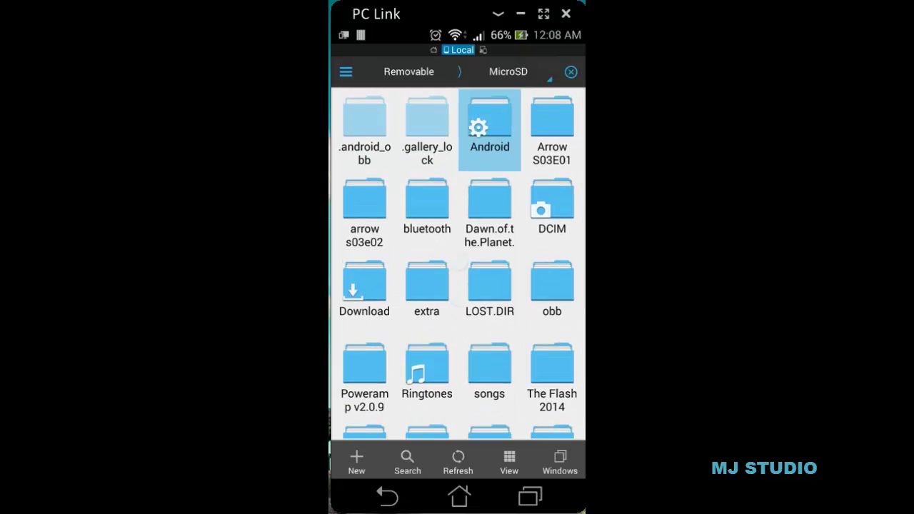
left_click(427, 118)
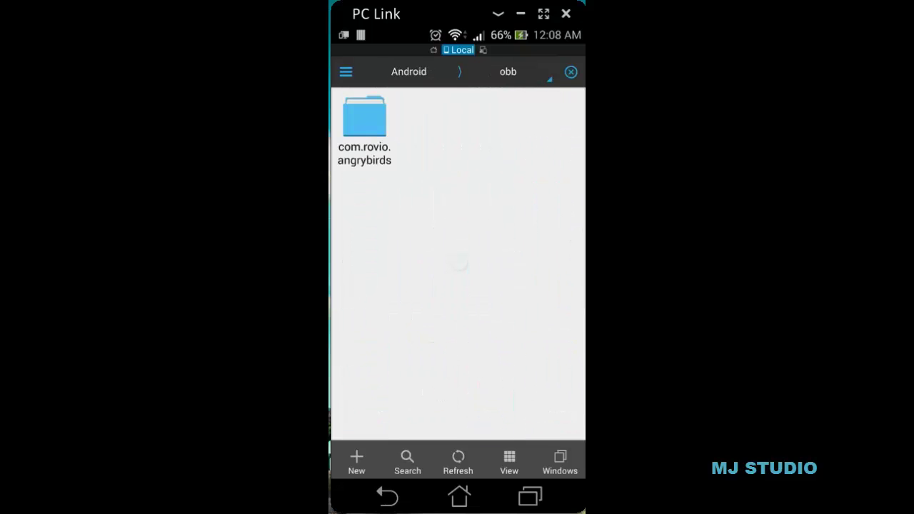
- Create a new folder in Android/obb on the MicroSD card, pasting the copied name jp.co.sega.vtc
left_click(357, 462)
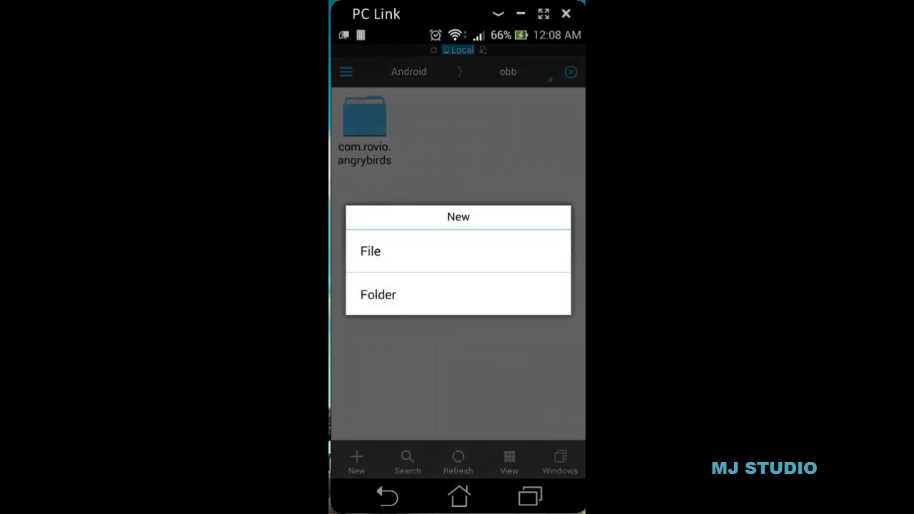
left_click(379, 294)
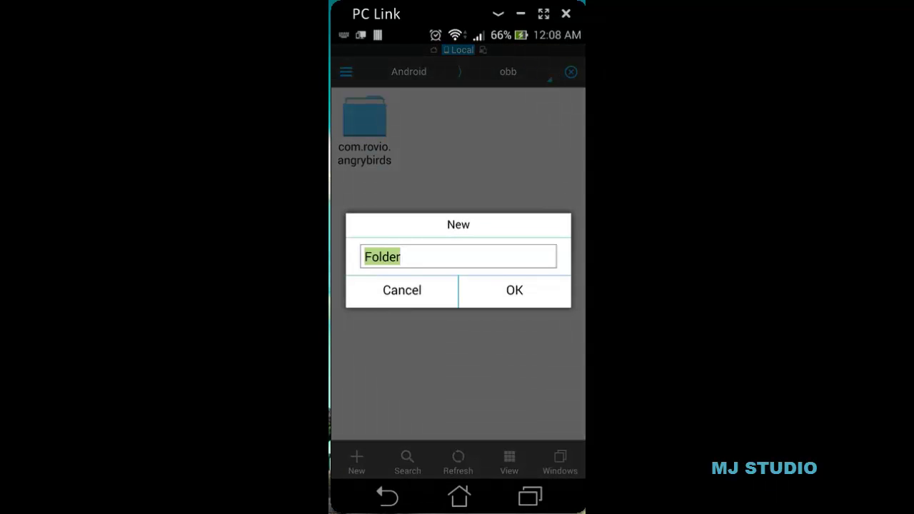
left_click(412, 257)
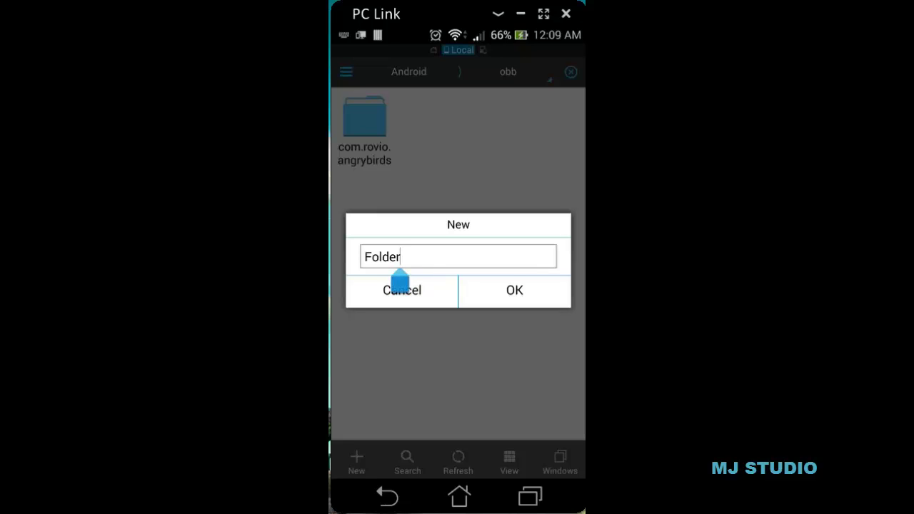
left_click(405, 257)
double_click(388, 257)
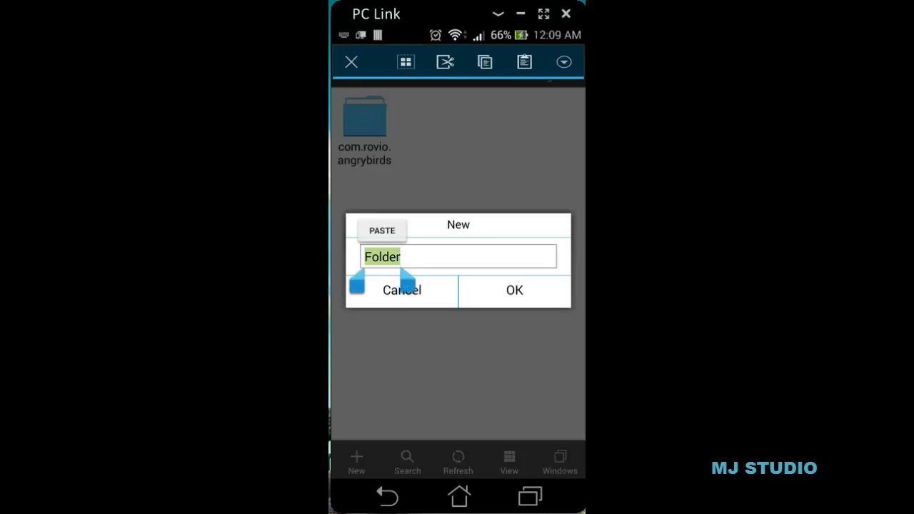
left_click(382, 230)
left_click(514, 290)
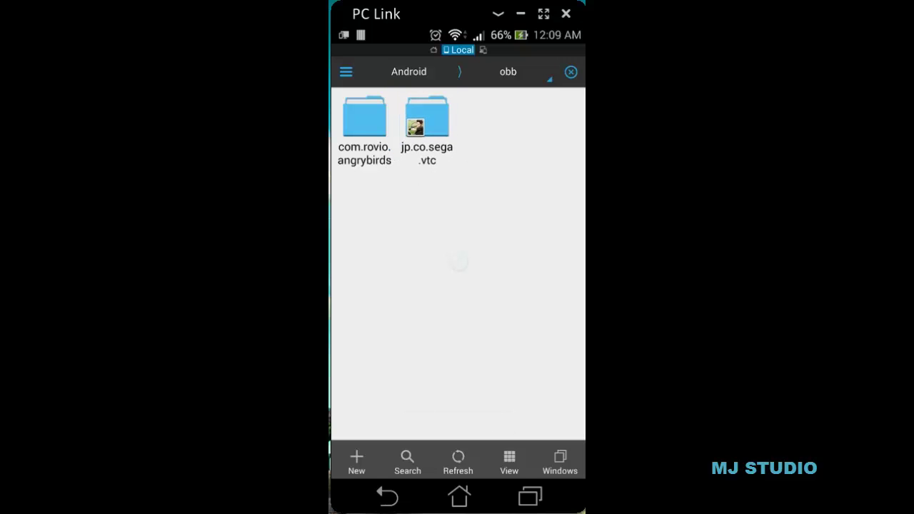
- Go back out of the obb folder and exit ES File Explorer
left_click(388, 497)
left_click(387, 497)
left_click(365, 118)
key("Escape")
key("Escape")
key("Escape")
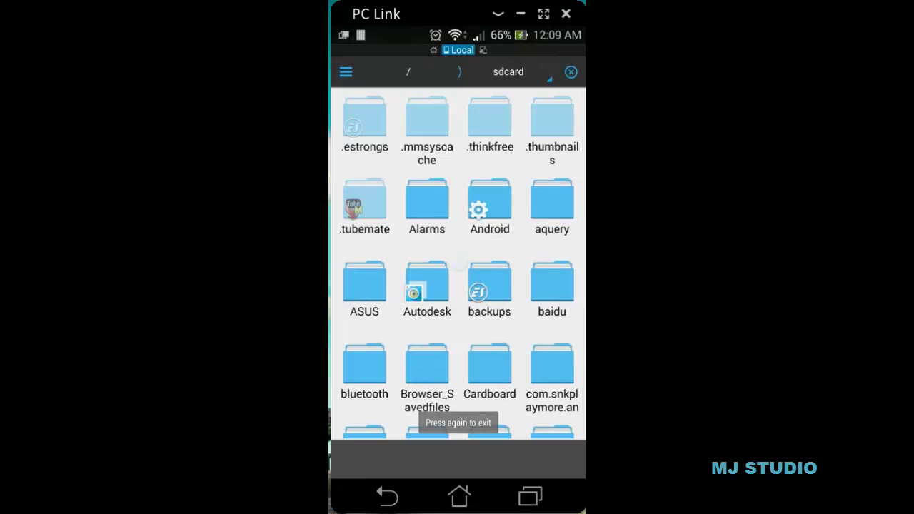
key("Escape")
- Launch Virtua Tennis from the installed apps and decline its game data download
left_click_drag(535, 357, 379, 357)
left_click(459, 451)
left_click_drag(536, 357, 378, 357)
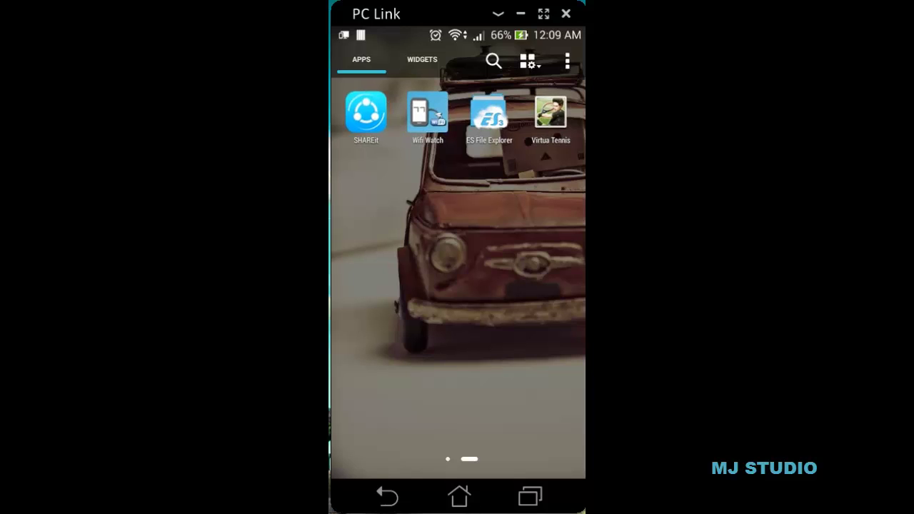
left_click(550, 115)
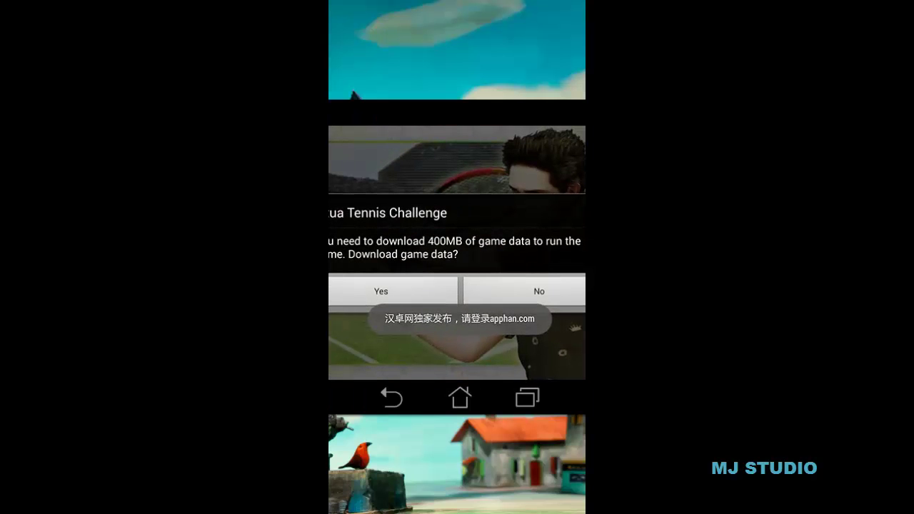
left_click(539, 291)
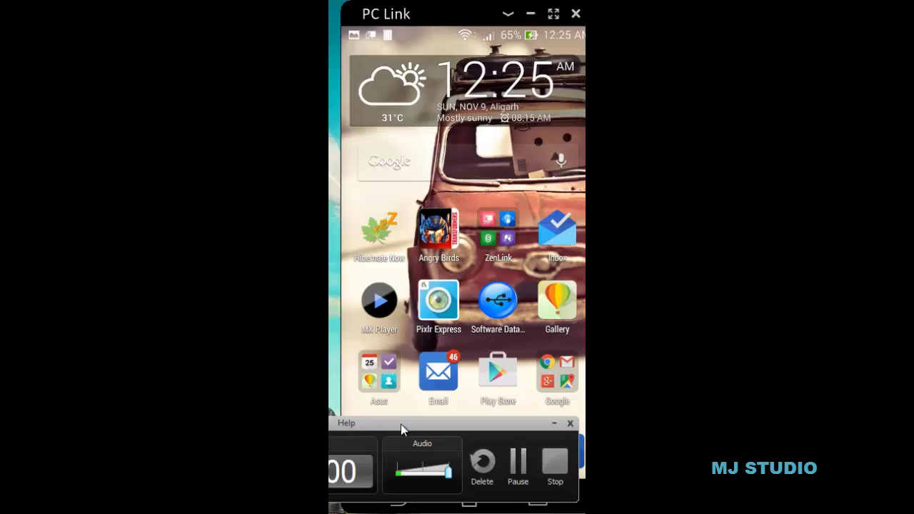
- Show the page of installed apps that contains Virtua Tennis
left_click(570, 423)
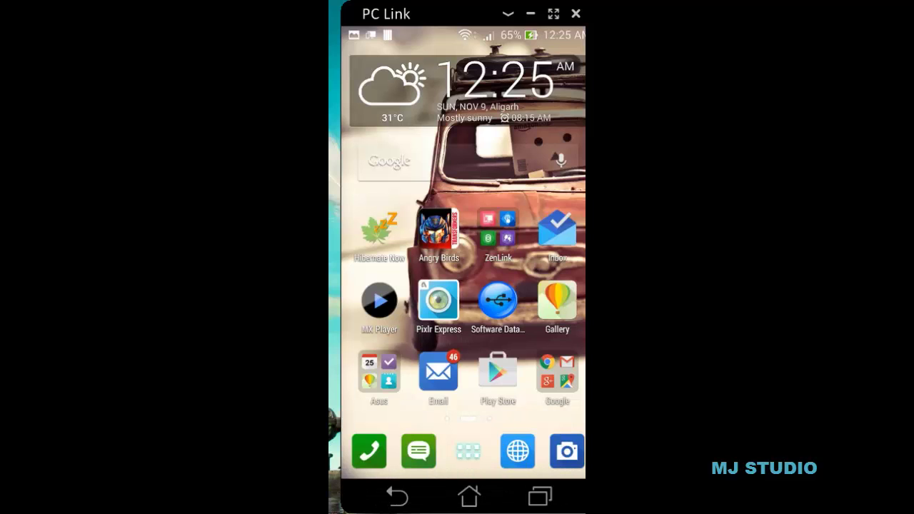
left_click(469, 451)
left_click_drag(529, 286, 400, 285)
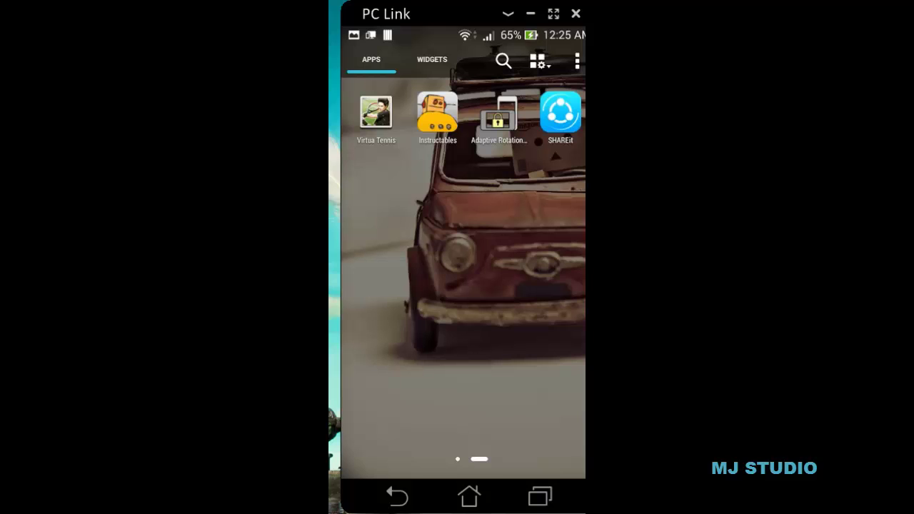
- Open the app info of Virtua Tennis Challenge from the moveable apps in the phone's Settings to examine its storage
left_click_drag(534, 34, 534, 271)
left_click(534, 55)
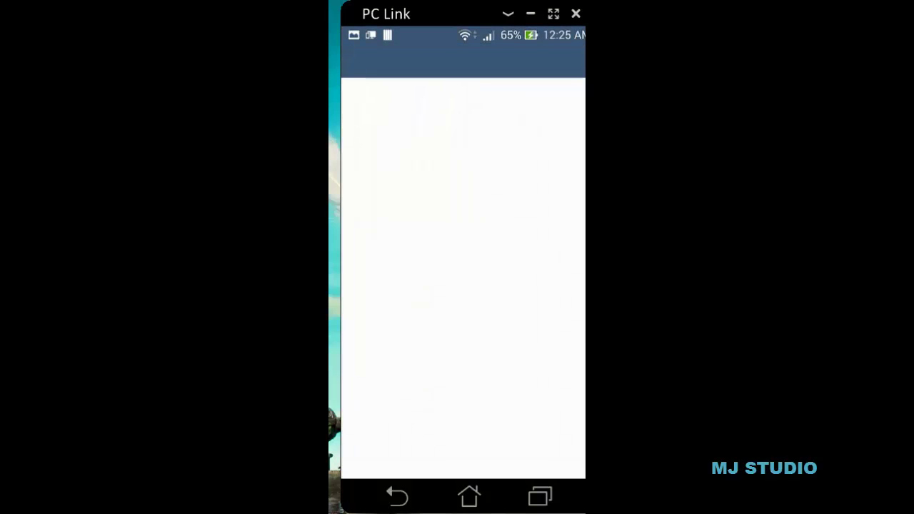
scroll(464, 279, "down", 5)
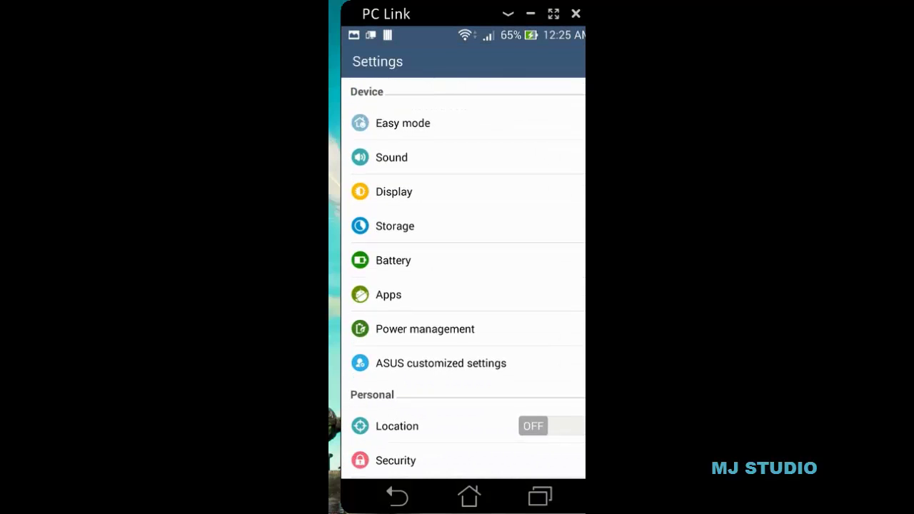
scroll(464, 278, "down", 1)
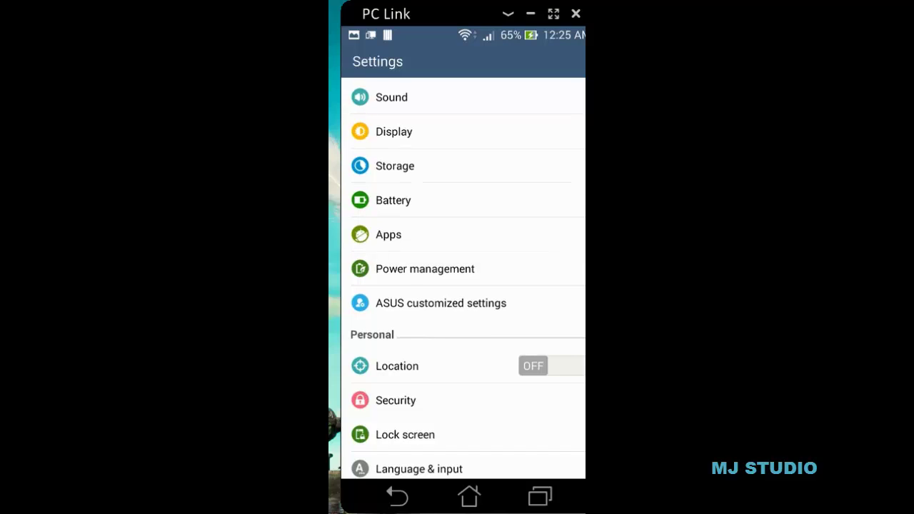
left_click(388, 234)
left_click_drag(543, 286, 386, 286)
scroll(469, 275, "down", 8)
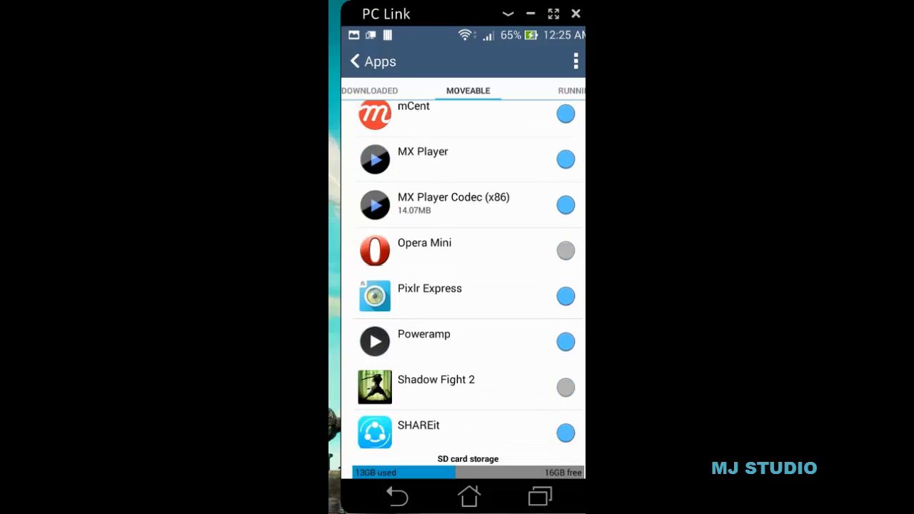
scroll(468, 275, "down", 4)
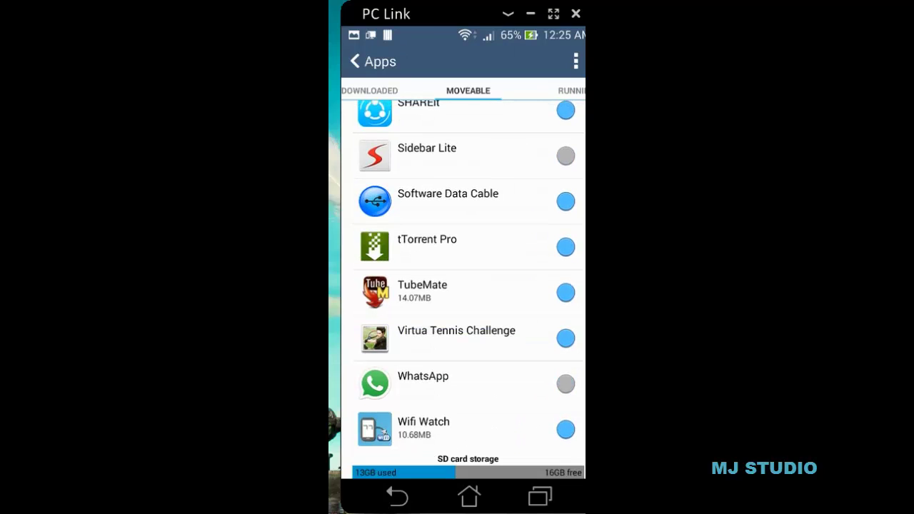
left_click(457, 338)
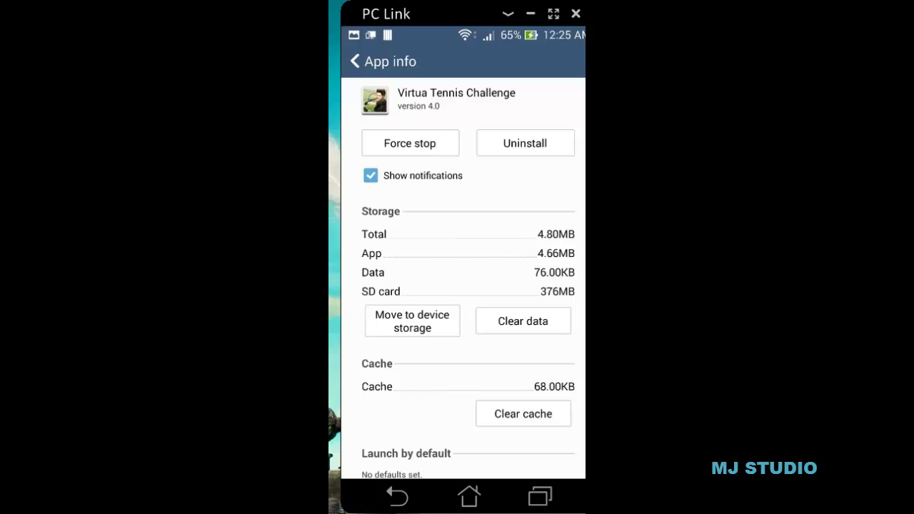
- Launch Virtua Tennis again, decline the game data download, and return to the home screen
left_click(469, 497)
left_click(468, 452)
left_click_drag(537, 286, 400, 286)
left_click(377, 113)
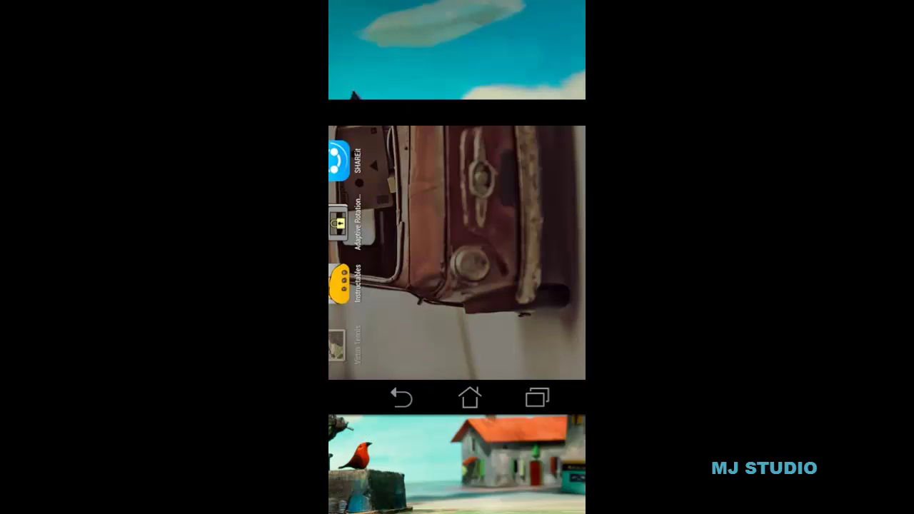
left_click(337, 346)
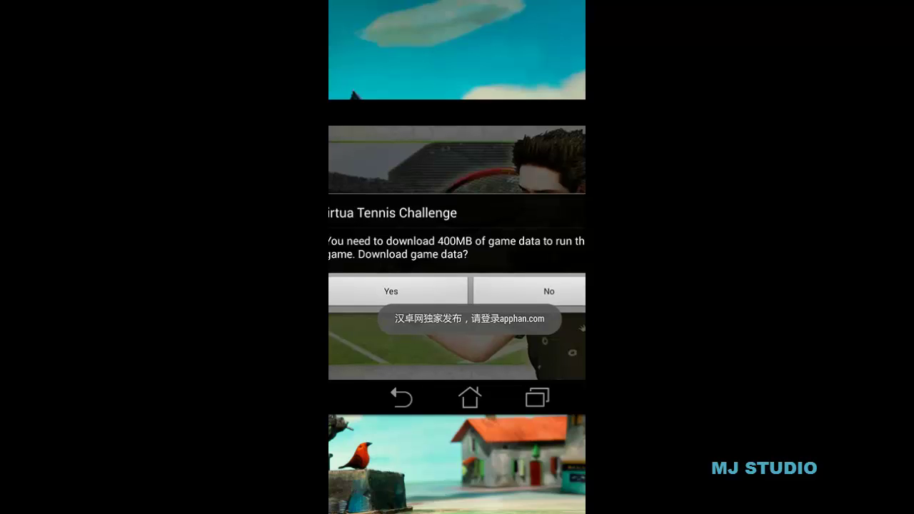
left_click(549, 292)
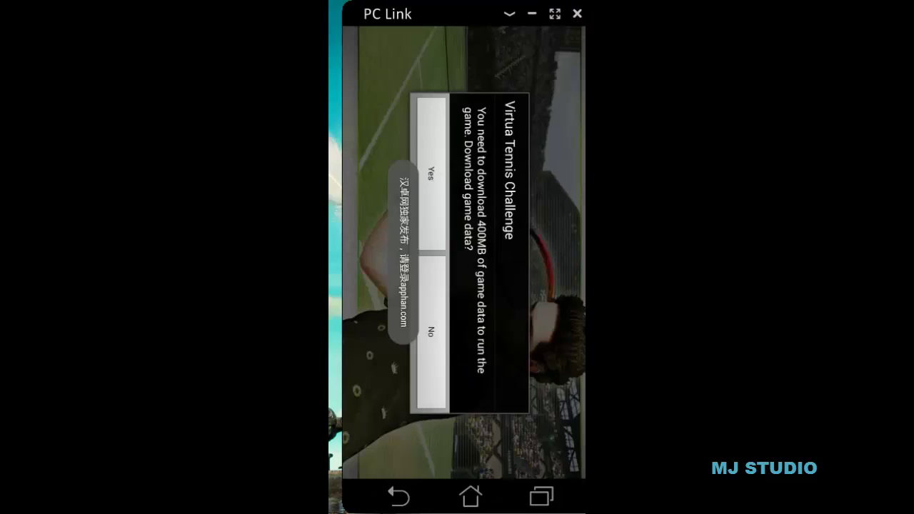
left_click(471, 497)
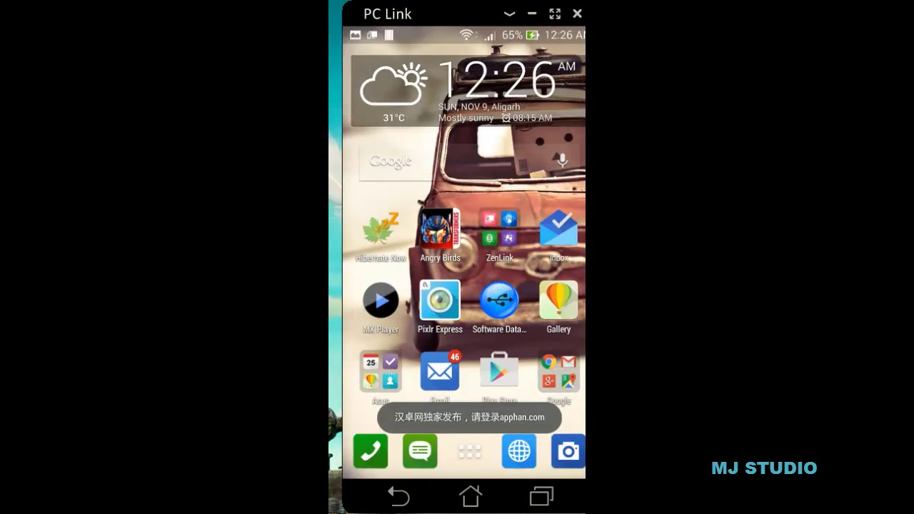
- Move Virtua Tennis Challenge to device storage from its app info in the phone's Settings
left_click_drag(550, 34, 550, 429)
left_click_drag(470, 468, 469, 53)
scroll(465, 285, "down", 3)
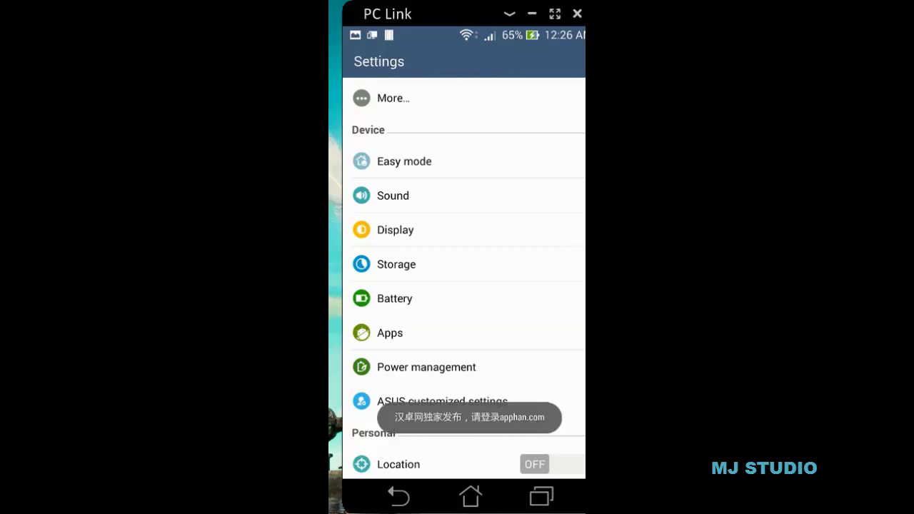
left_click(390, 333)
left_click_drag(543, 286, 386, 286)
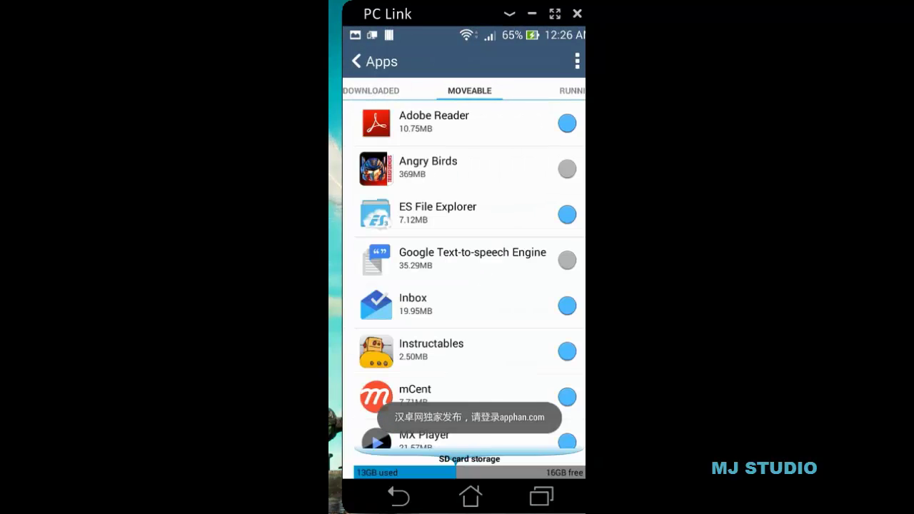
scroll(470, 275, "down", 10)
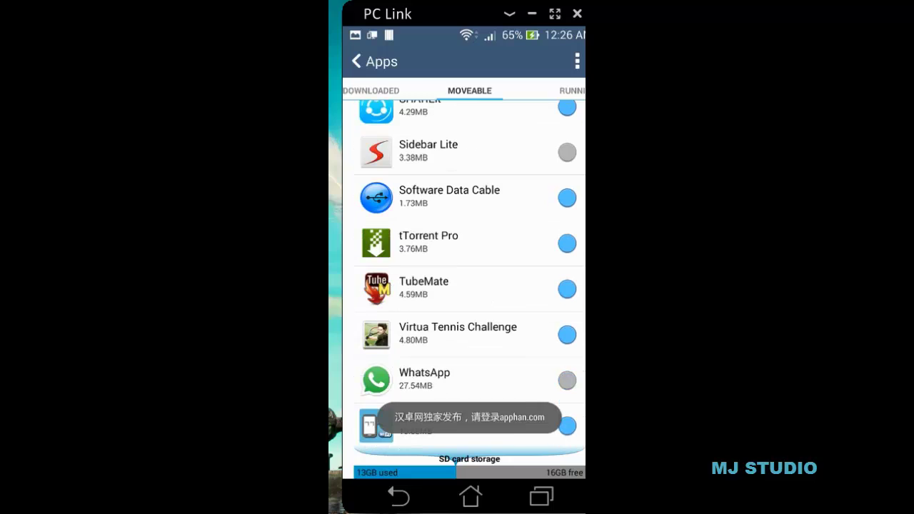
left_click(458, 334)
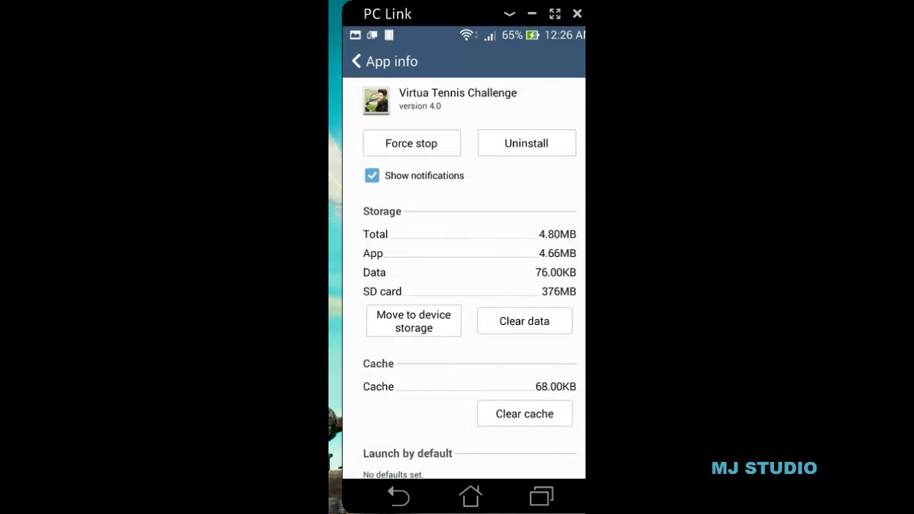
left_click(414, 322)
left_click(525, 345)
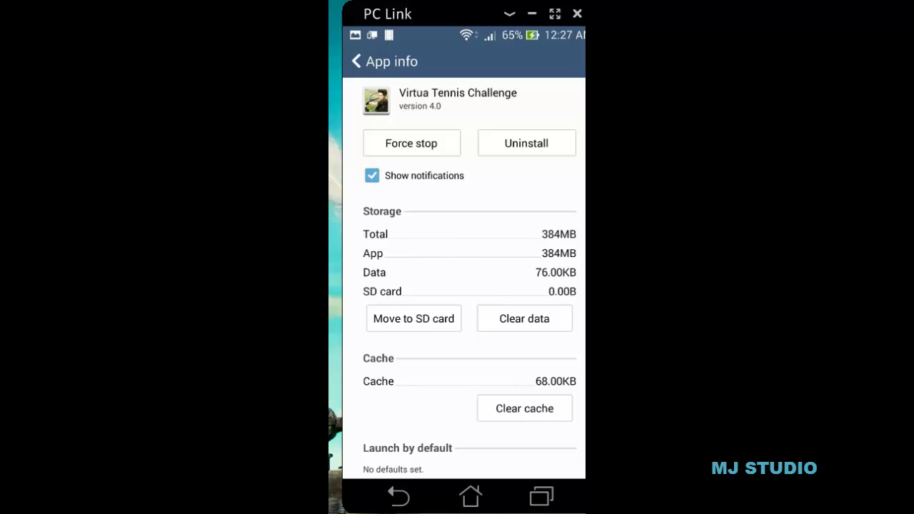
left_click_drag(449, 12, 440, 14)
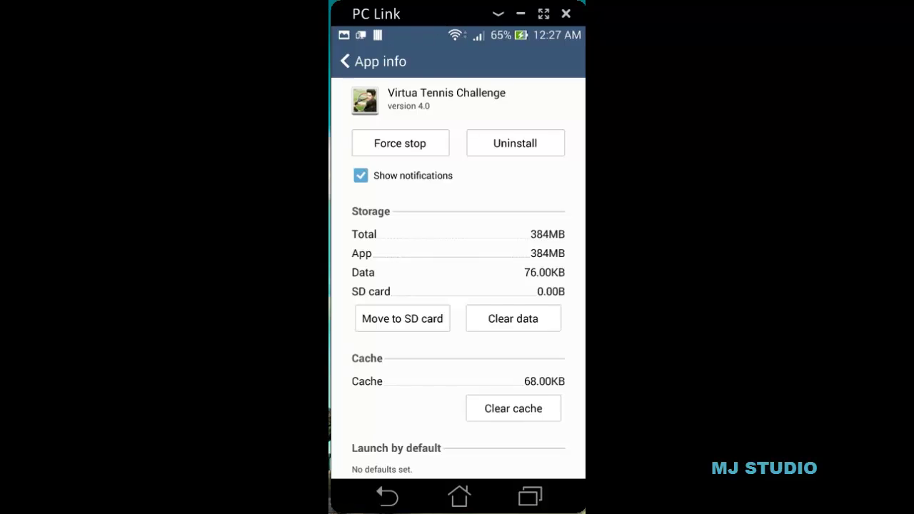
- Return to the home screen and launch Virtua Tennis from device storage
left_click(459, 496)
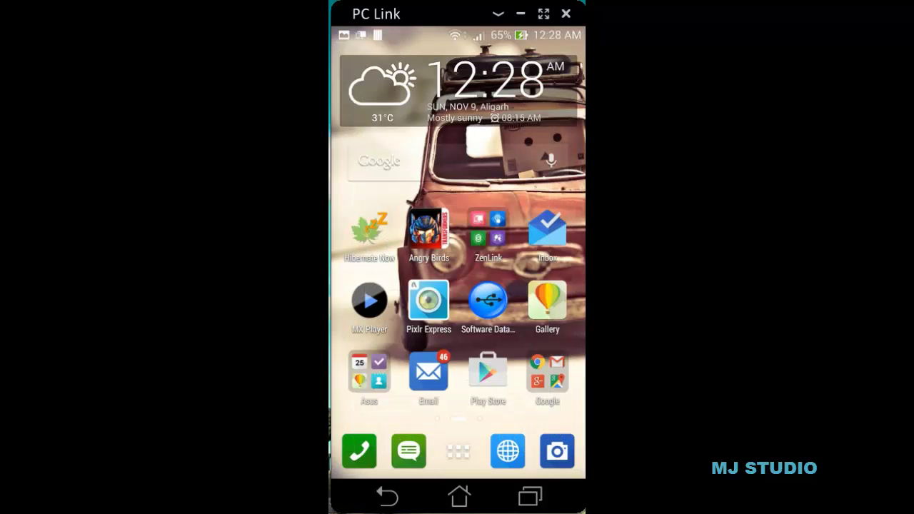
left_click(458, 451)
left_click_drag(529, 286, 385, 286)
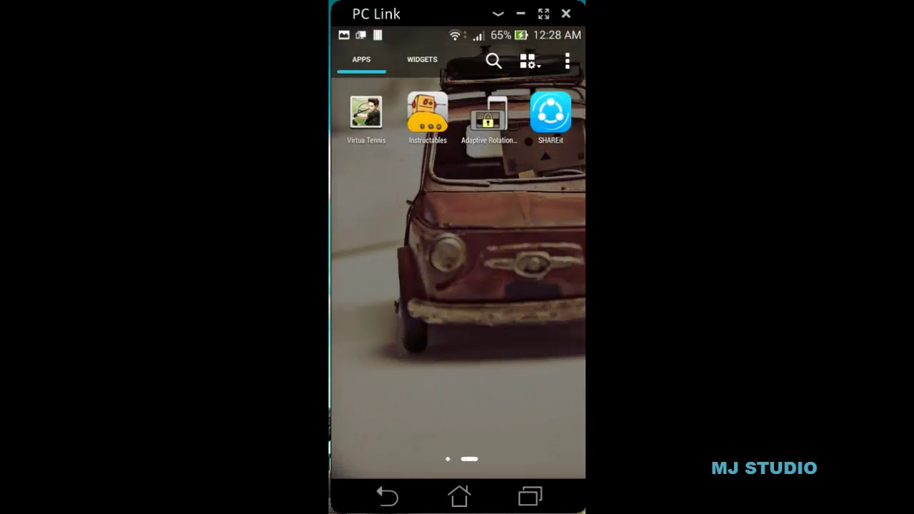
left_click(367, 111)
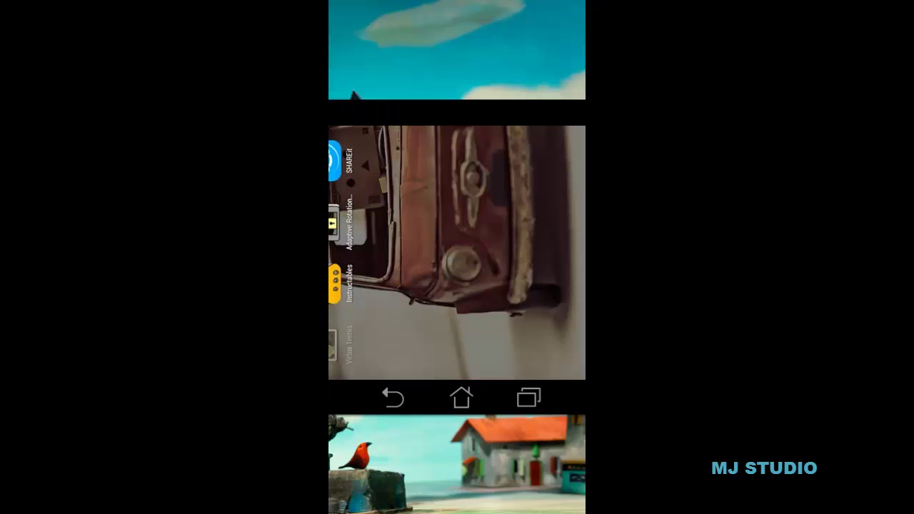